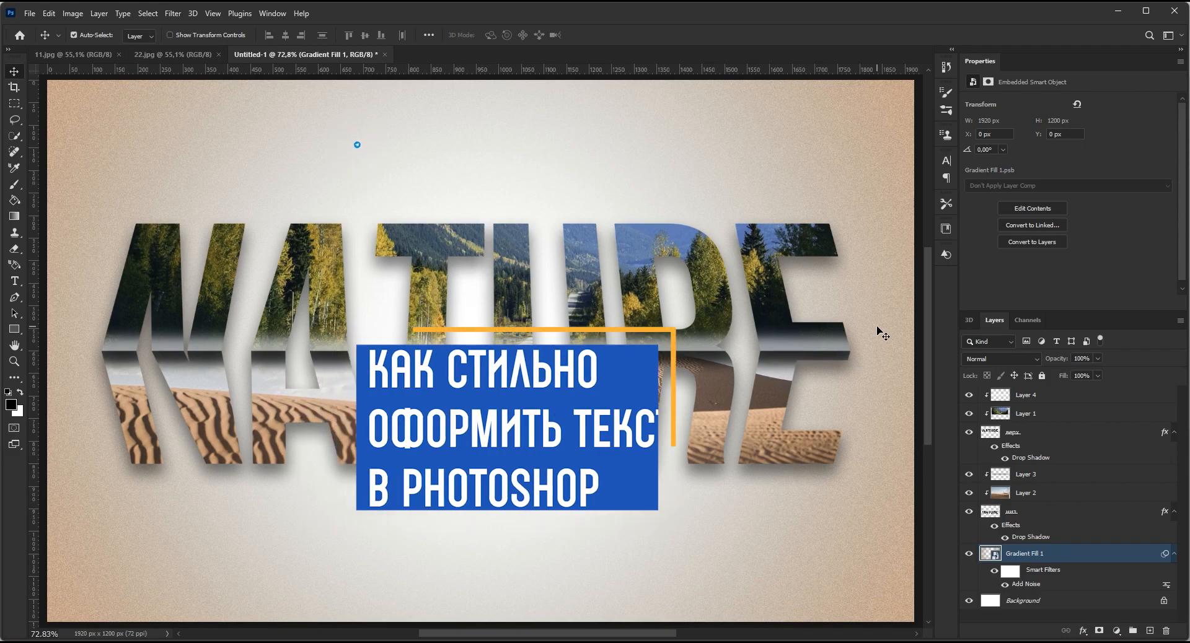
- Create a new landscape document, 1920 × 1200 px at 72 pixels/inch, in 8-bit RGB Color with a white background
{"action": "left_click", "coordinate": [49, 51]}
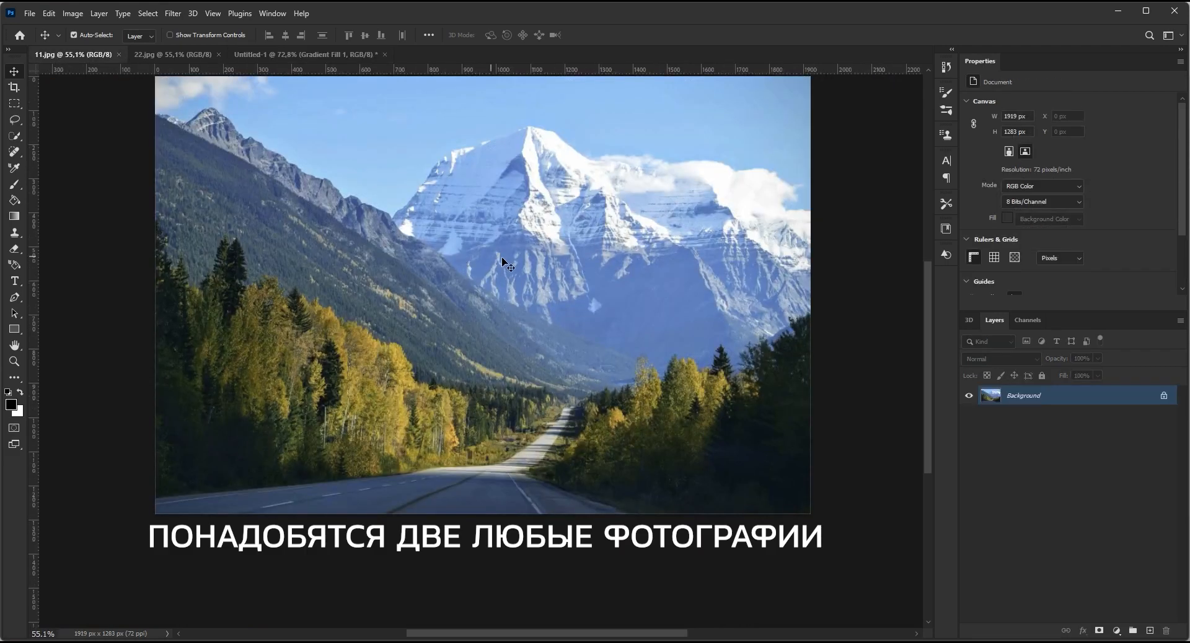
{"action": "left_click", "coordinate": [166, 56]}
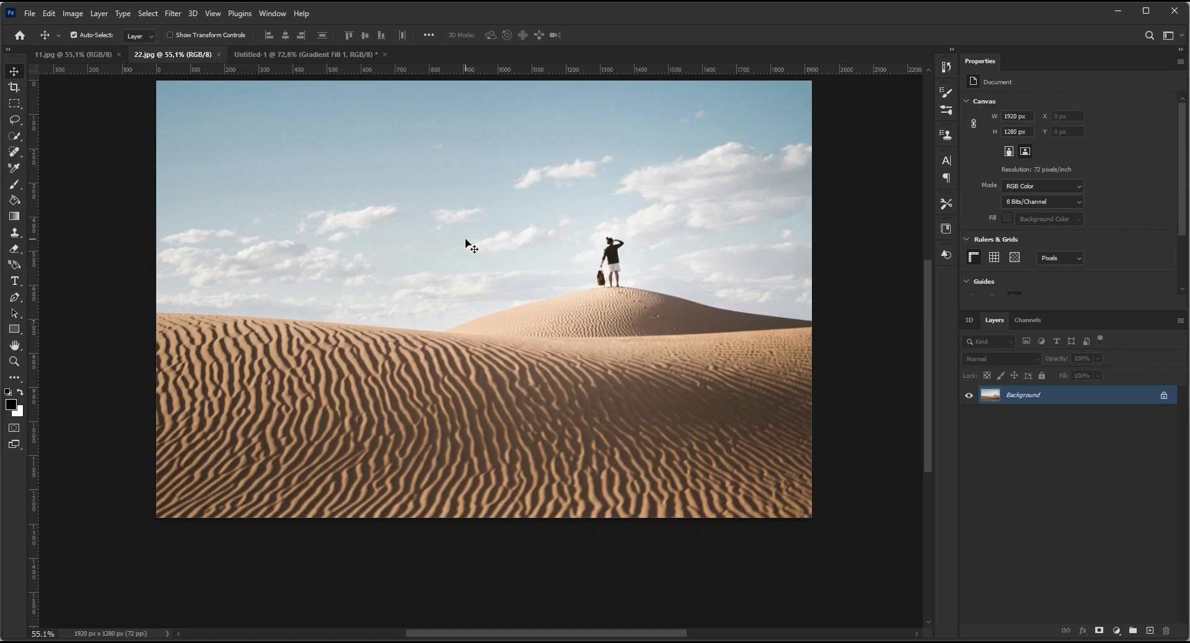
{"action": "left_click", "coordinate": [29, 13]}
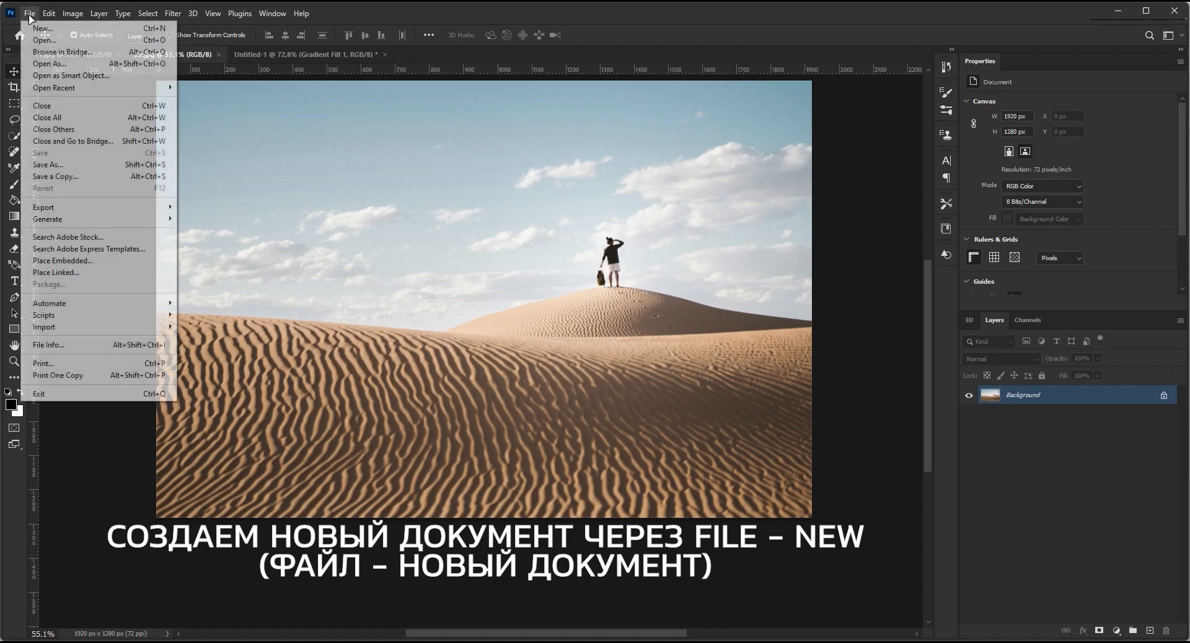
{"action": "left_click", "coordinate": [33, 32]}
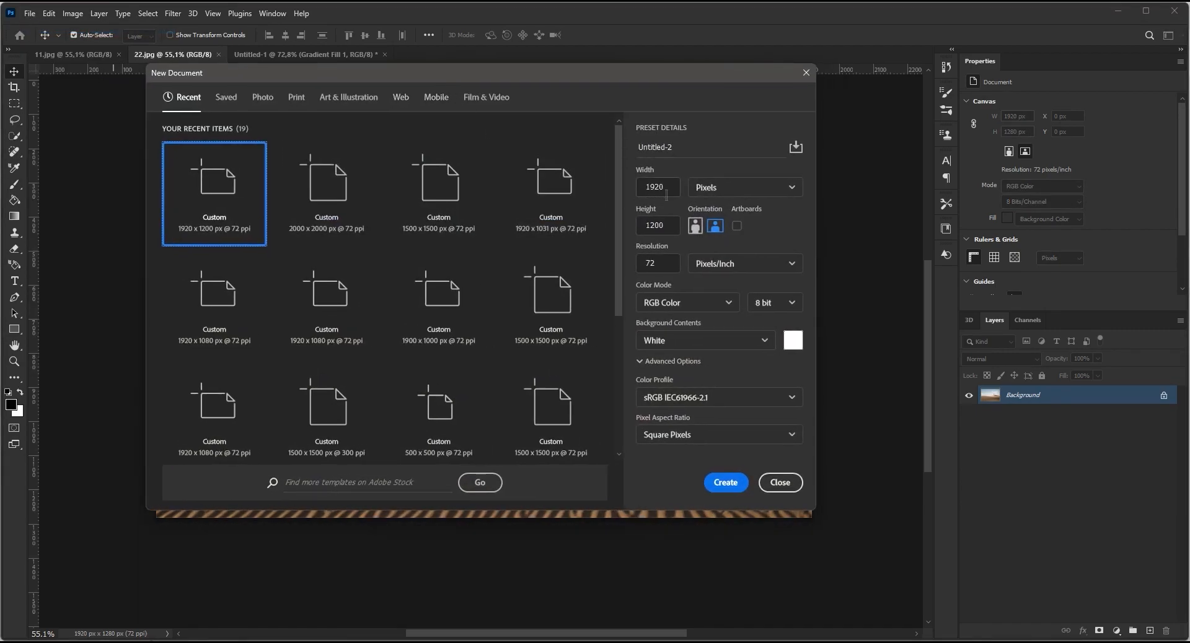
{"action": "left_click", "coordinate": [672, 186]}
{"action": "left_click", "coordinate": [672, 228]}
{"action": "left_click", "coordinate": [670, 262]}
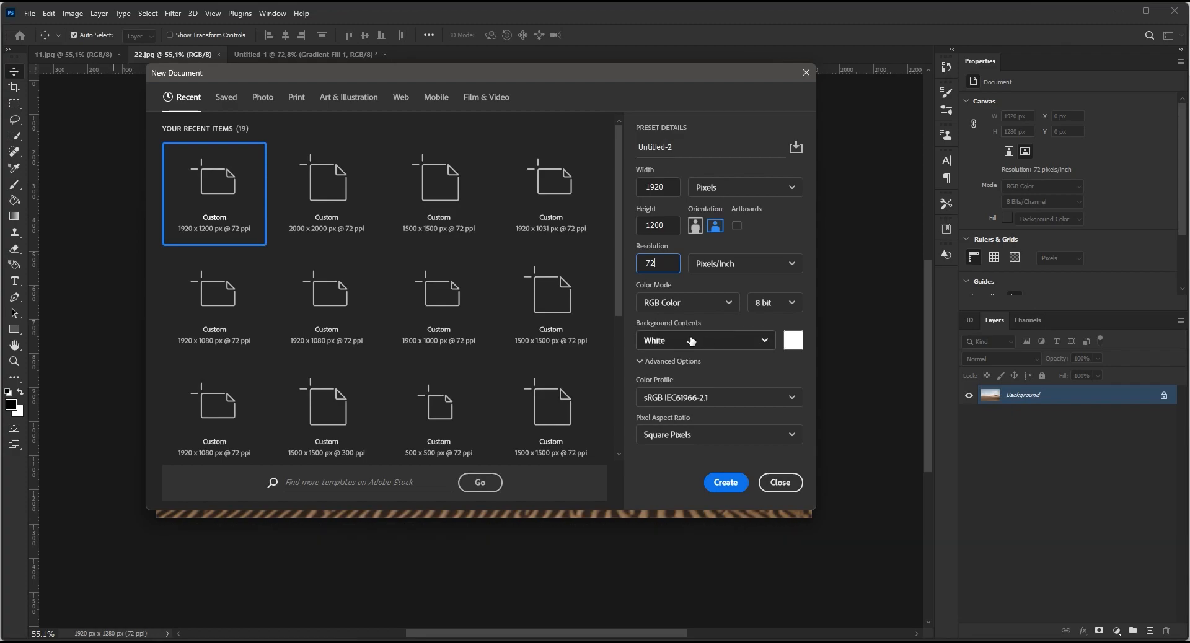
{"action": "left_click", "coordinate": [722, 483]}
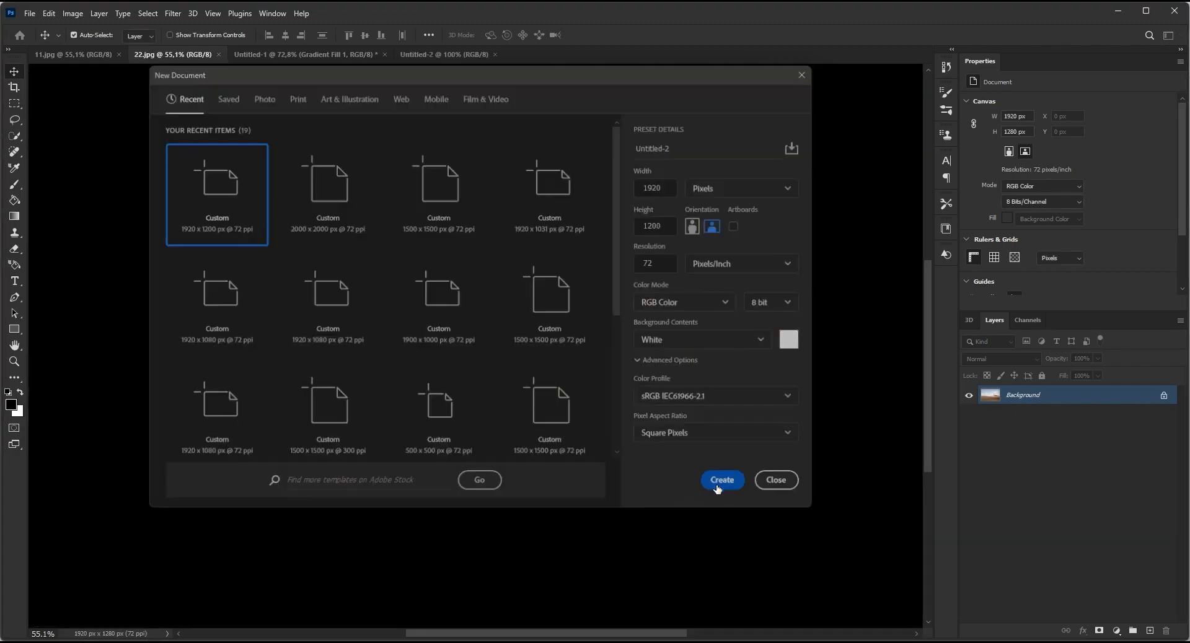
- Place a horizontal guide across the vertical middle of the blank canvas
{"action": "scroll", "coordinate": [534, 327], "scroll_direction": "down", "scroll_amount": 1, "text": "alt"}
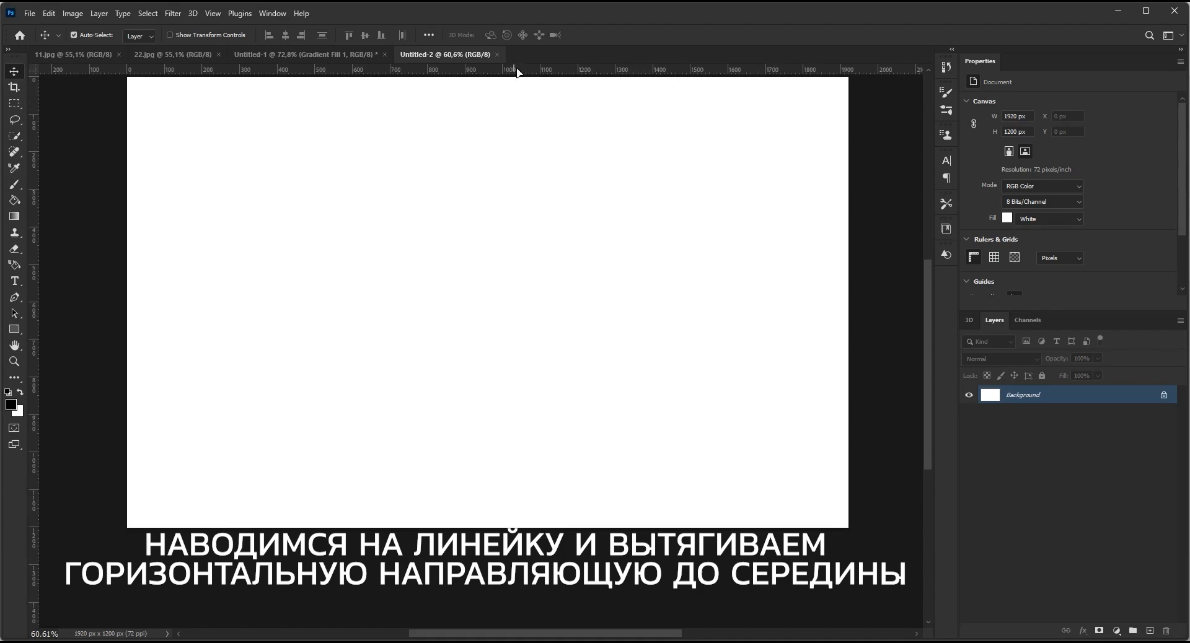
{"action": "left_click_drag", "start_coordinate": [531, 72], "coordinate": [528, 305]}
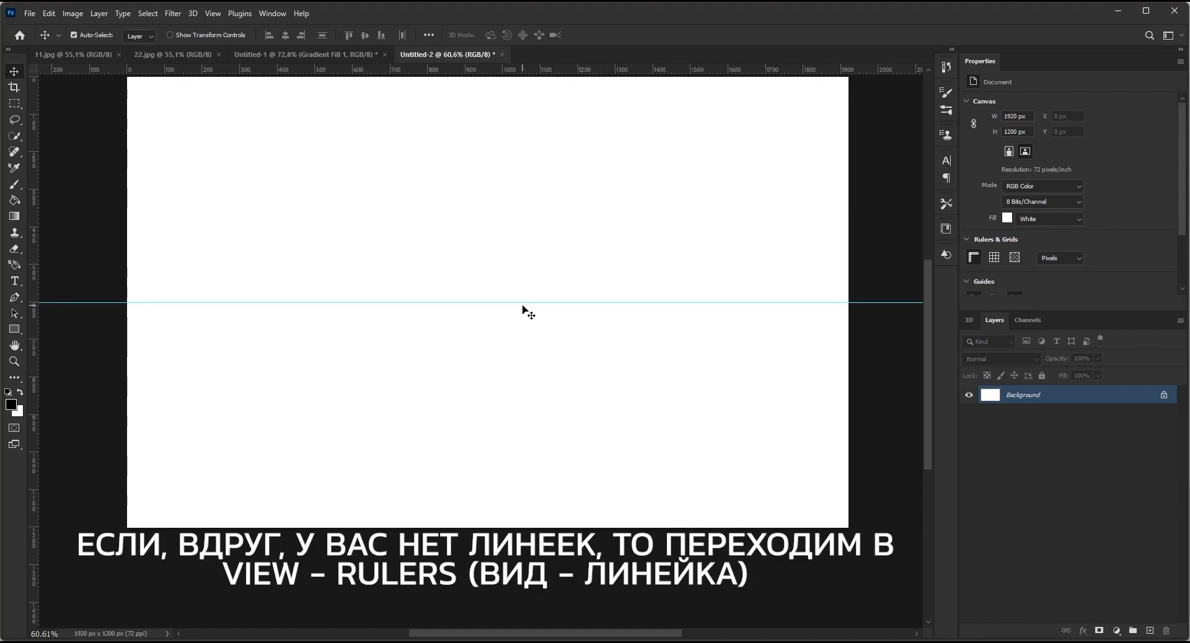
{"action": "left_click", "coordinate": [212, 14]}
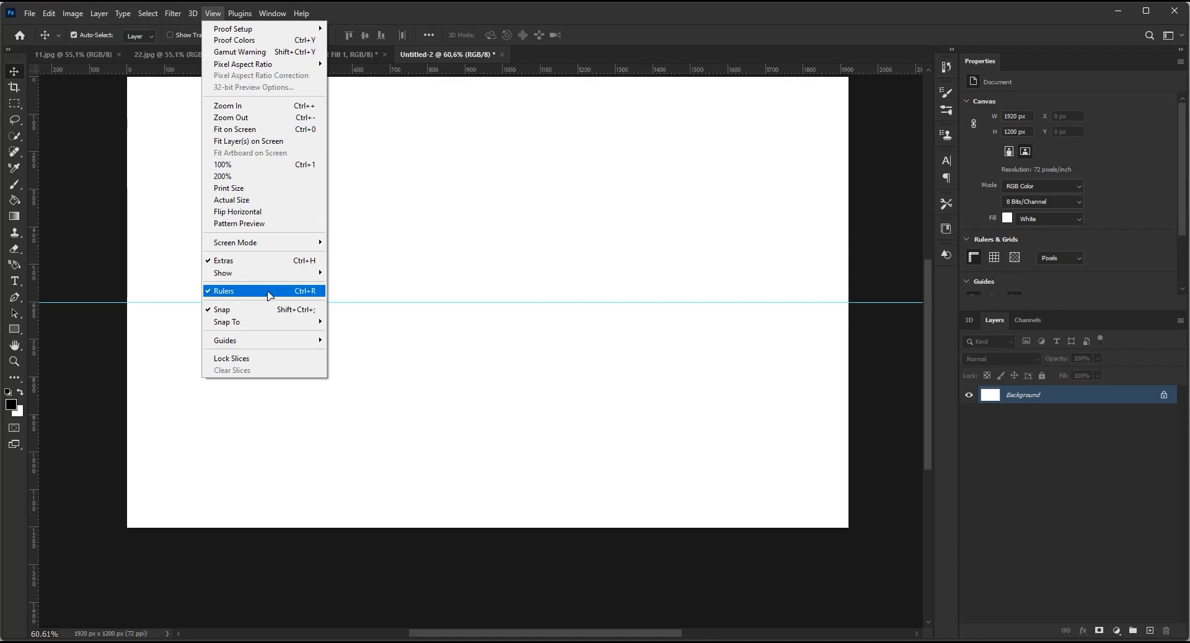
{"action": "left_click", "coordinate": [213, 14]}
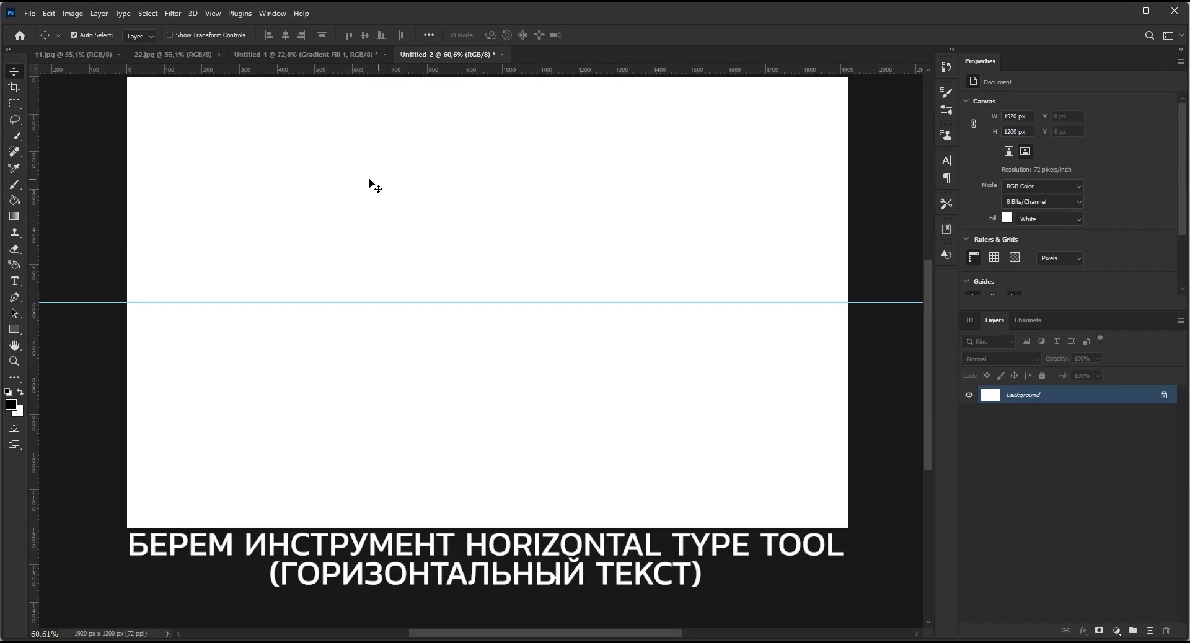
- Add the word NATURE to the canvas as horizontal black text in Bebas Neue Cyrillic Regular, 83 pt
{"action": "left_click", "coordinate": [15, 282]}
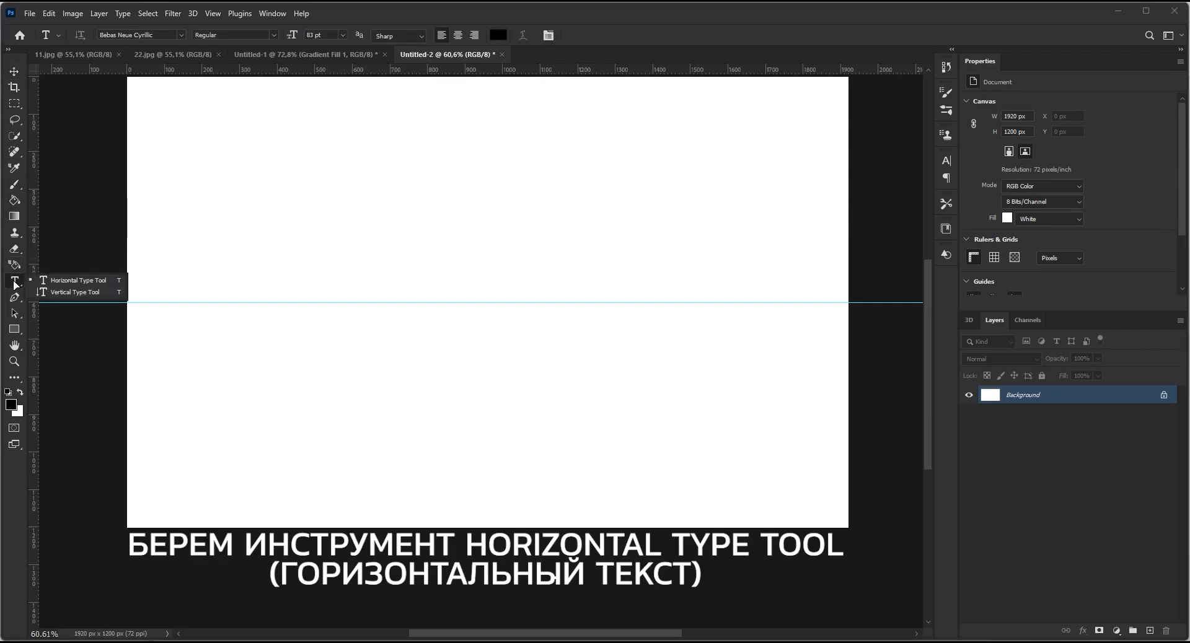
{"action": "left_click", "coordinate": [73, 276]}
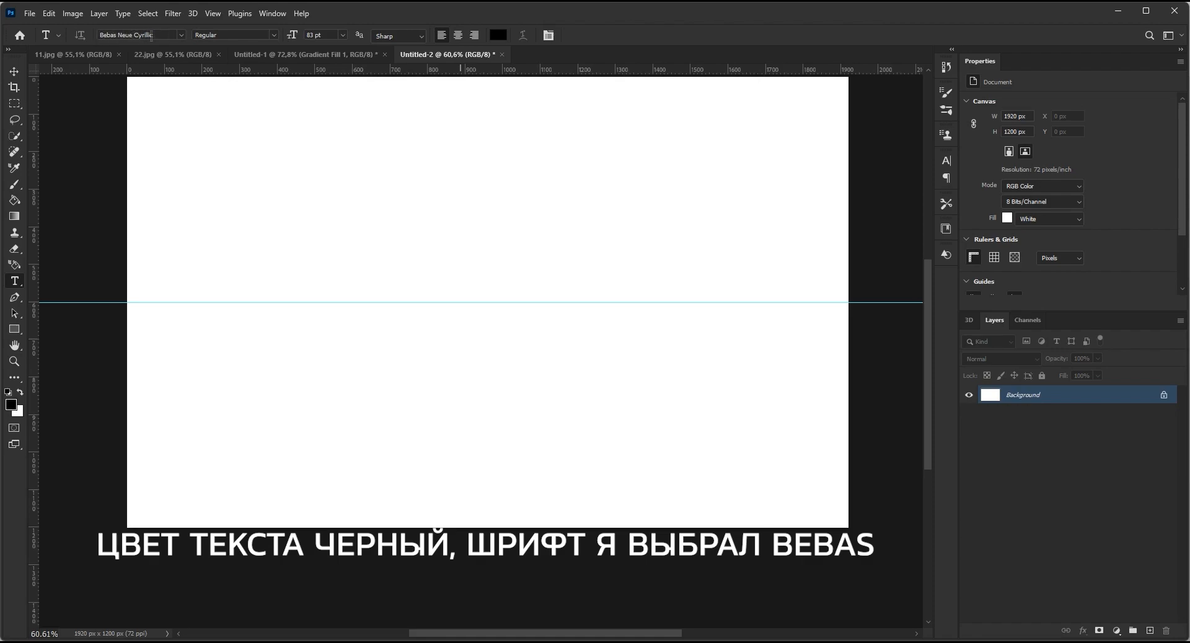
{"action": "left_click", "coordinate": [308, 264]}
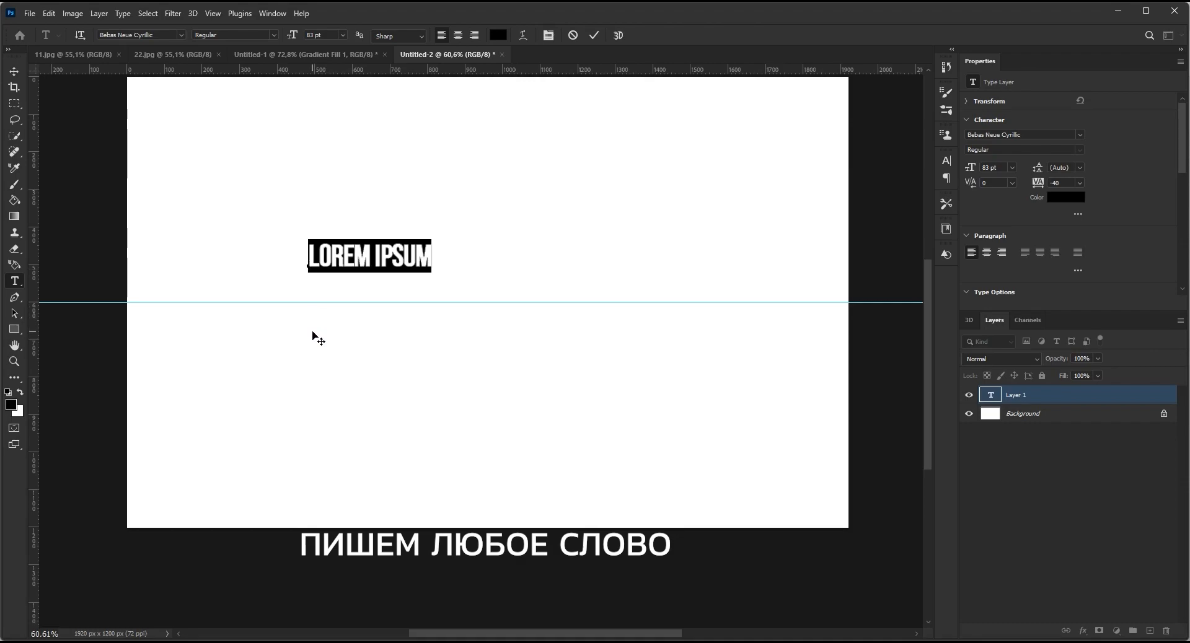
{"action": "type", "text": "NATURE"}
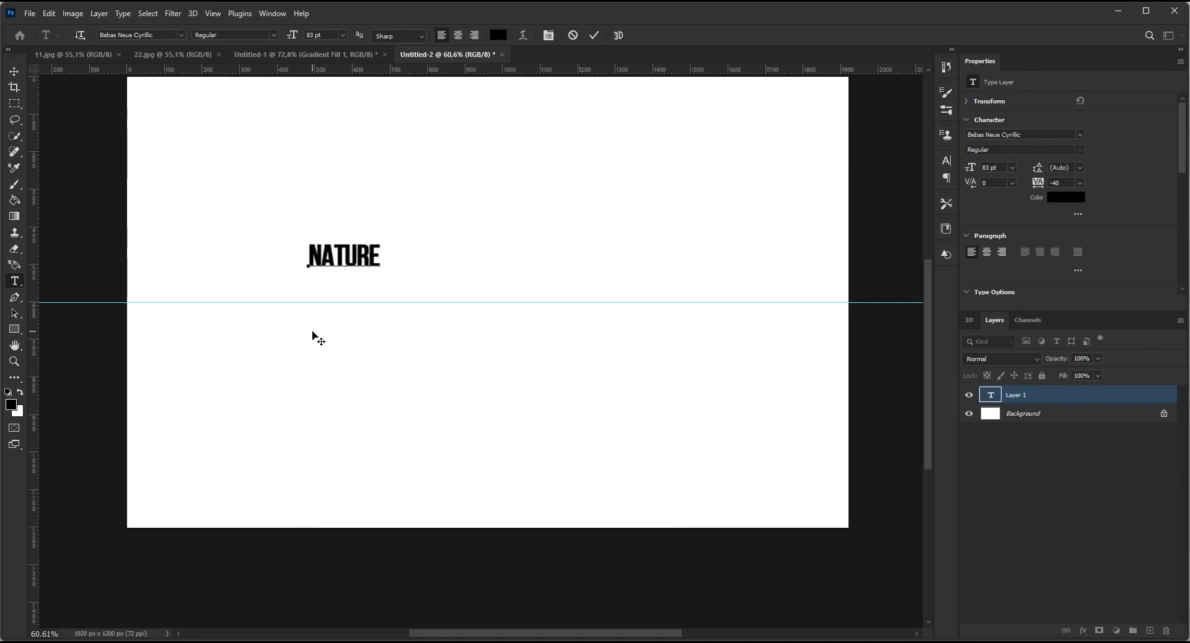
{"action": "left_click", "coordinate": [594, 35]}
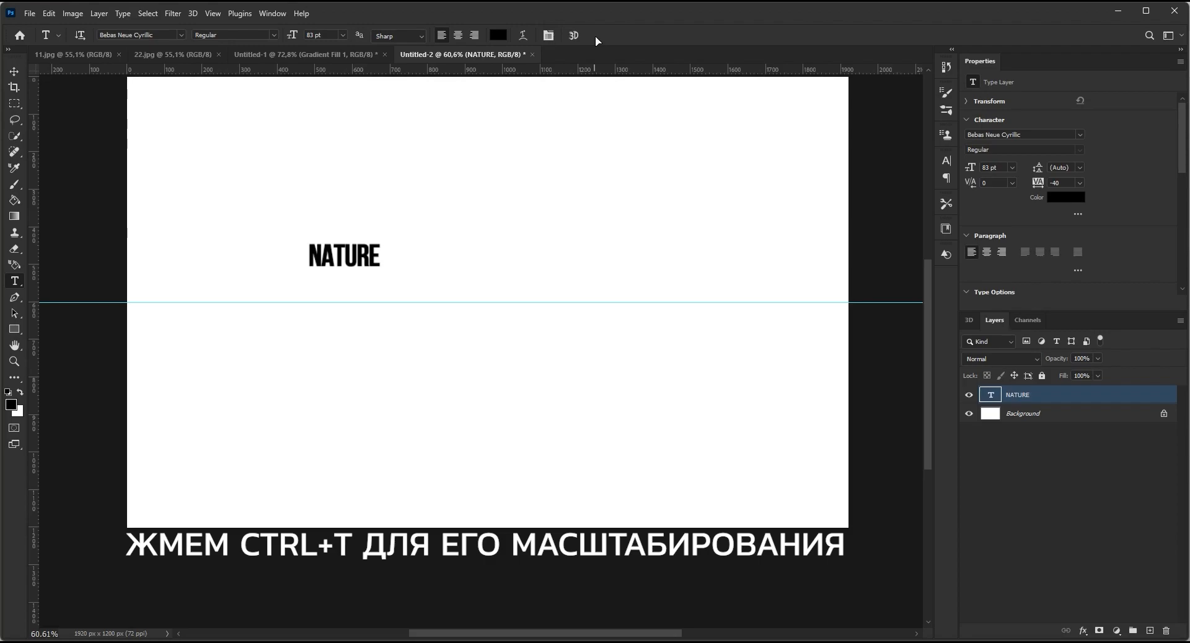
- Scale the NATURE text up to about 1732 × 787 px and centre it on the canvas at X 960, Y 600 px
{"action": "key", "text": "ctrl+t"}
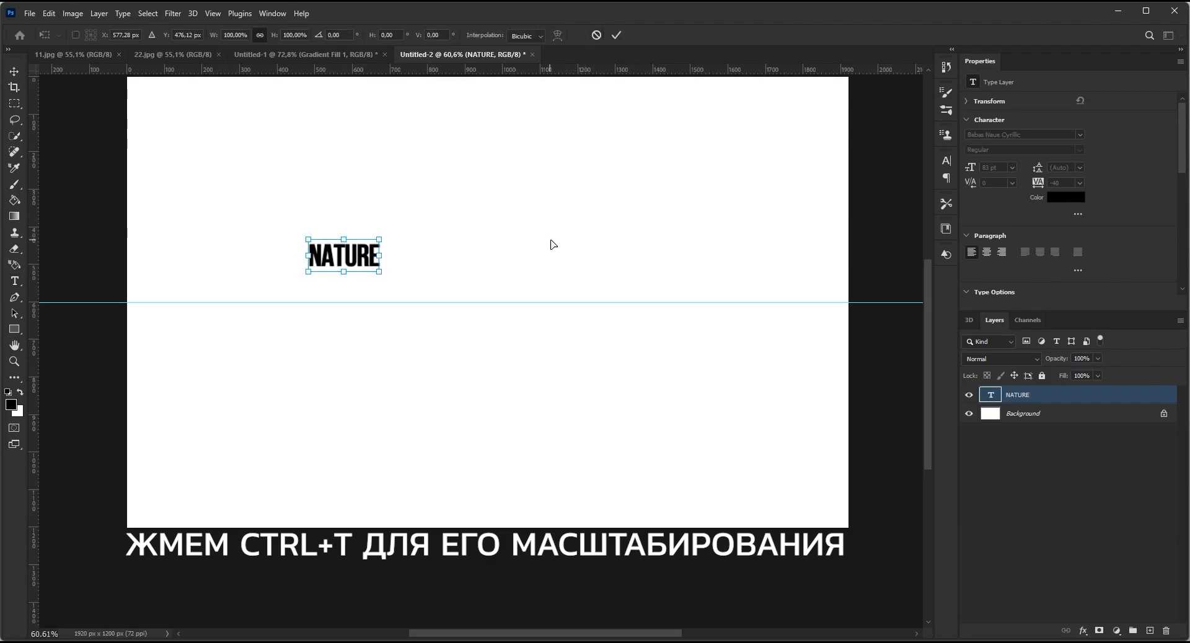
{"action": "left_click_drag", "start_coordinate": [380, 271], "coordinate": [802, 433]}
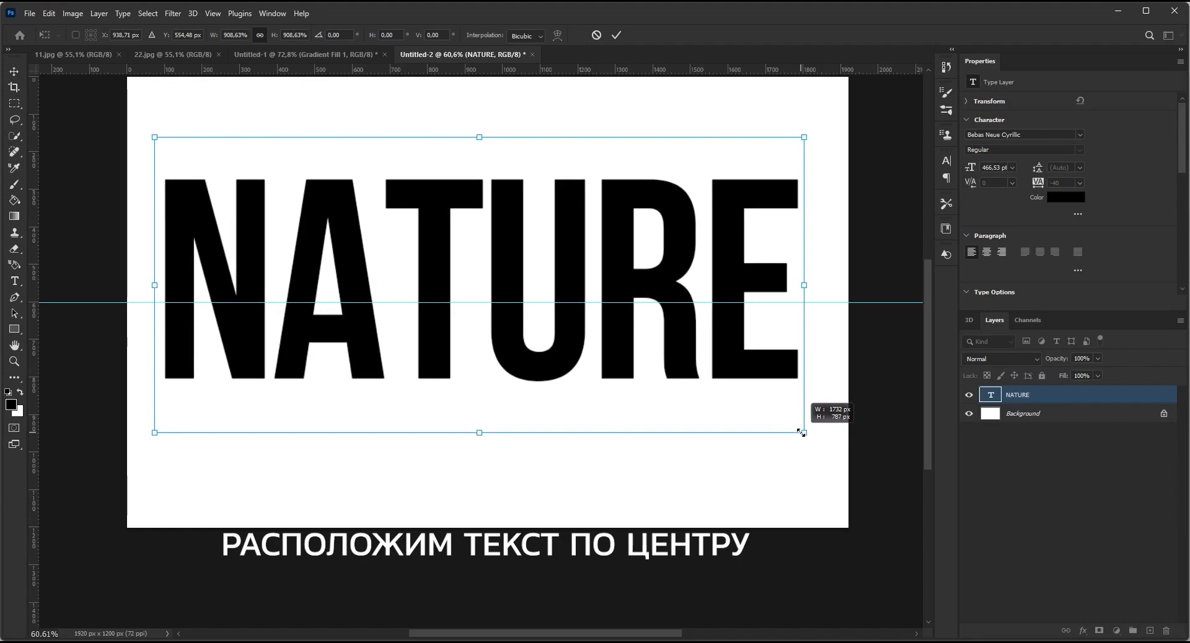
{"action": "mouse_move", "coordinate": [725, 359]}
{"action": "left_mouse_down"}
{"action": "mouse_move", "coordinate": [733, 392]}
{"action": "mouse_move", "coordinate": [728, 376]}
{"action": "left_mouse_up"}
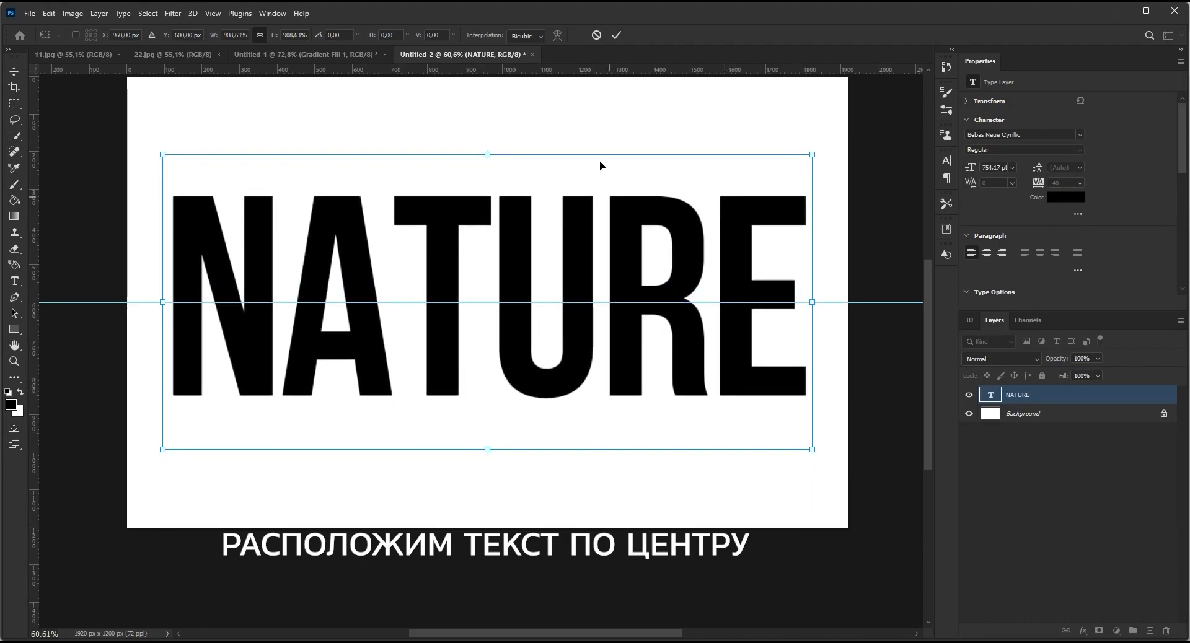
{"action": "left_click", "coordinate": [617, 35]}
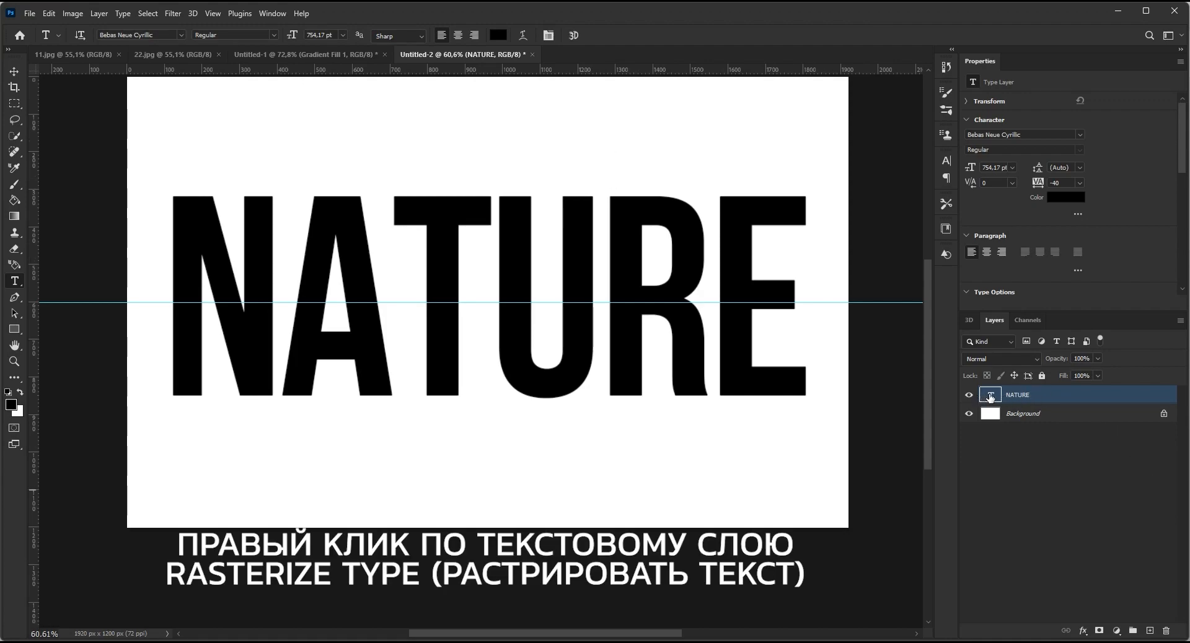
- Rasterize the NATURE text layer and cut its lower half, up to the guide, onto a new layer
{"action": "right_click", "coordinate": [1084, 397]}
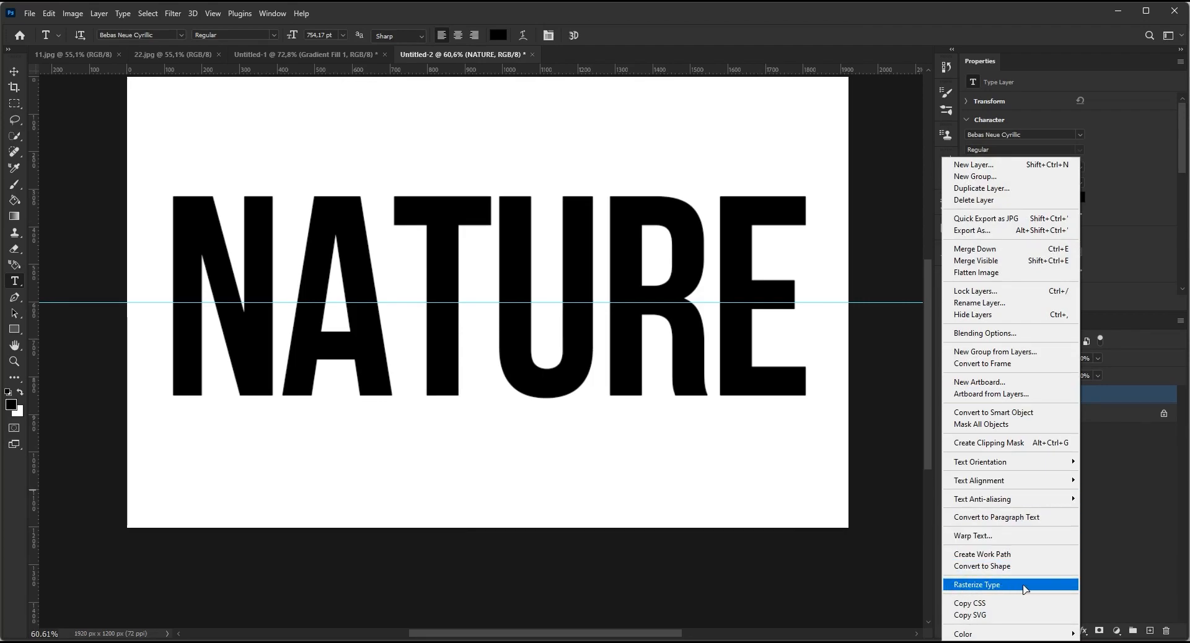
{"action": "left_click", "coordinate": [1023, 586]}
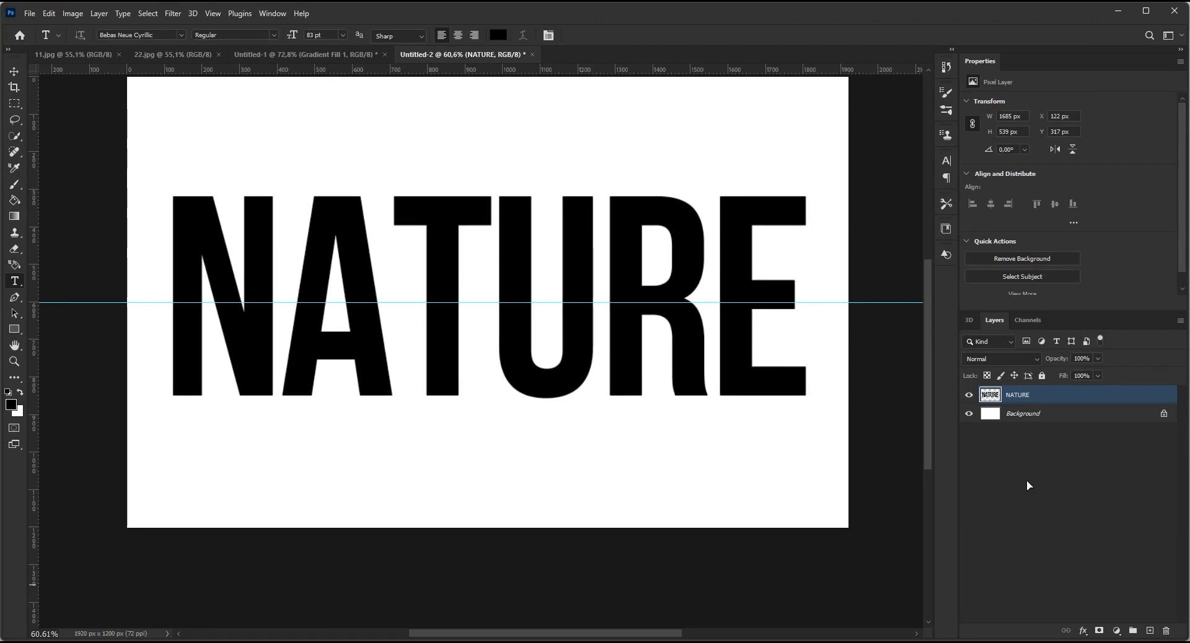
{"action": "left_click_drag", "start_coordinate": [17, 102], "coordinate": [93, 102]}
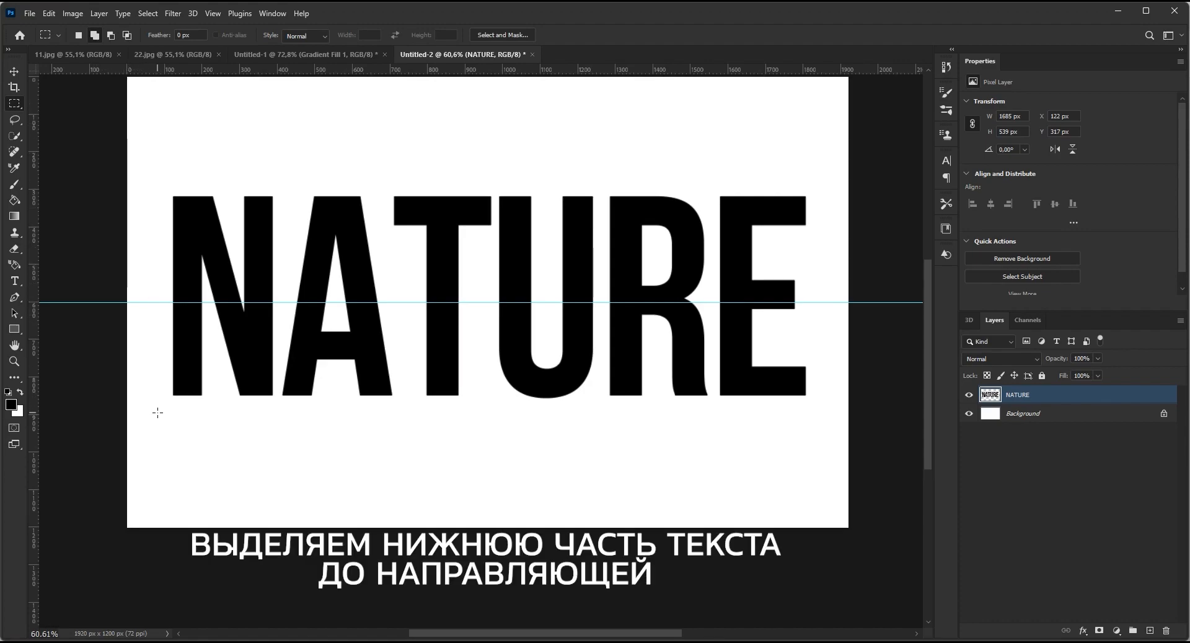
{"action": "left_click_drag", "start_coordinate": [160, 410], "coordinate": [817, 306]}
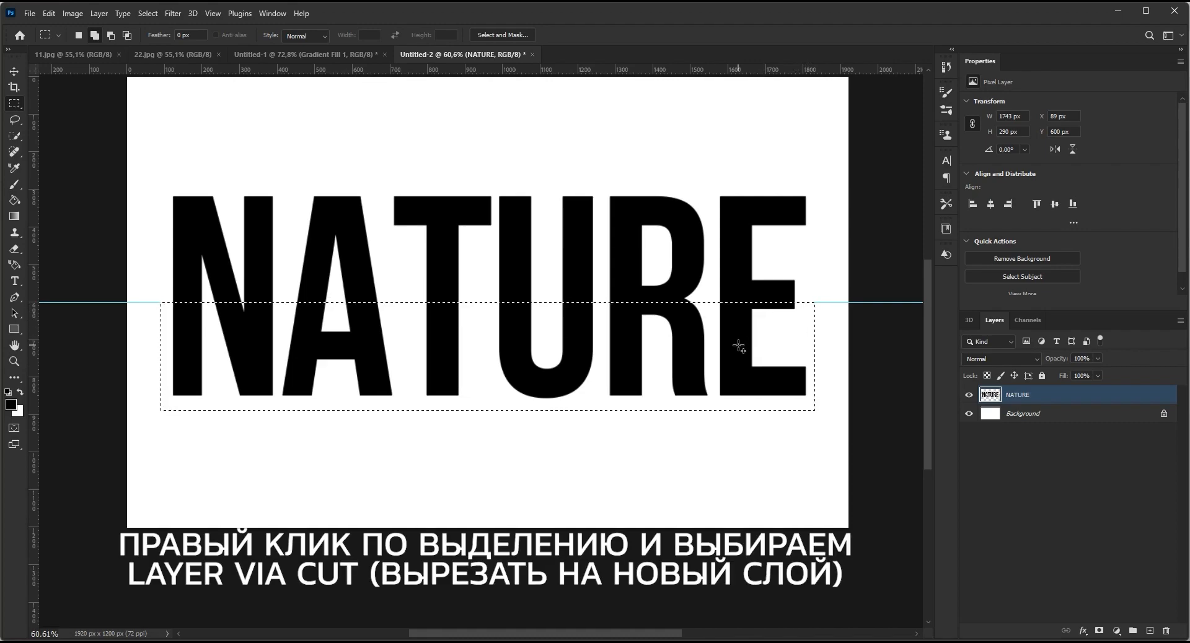
{"action": "right_click", "coordinate": [689, 350]}
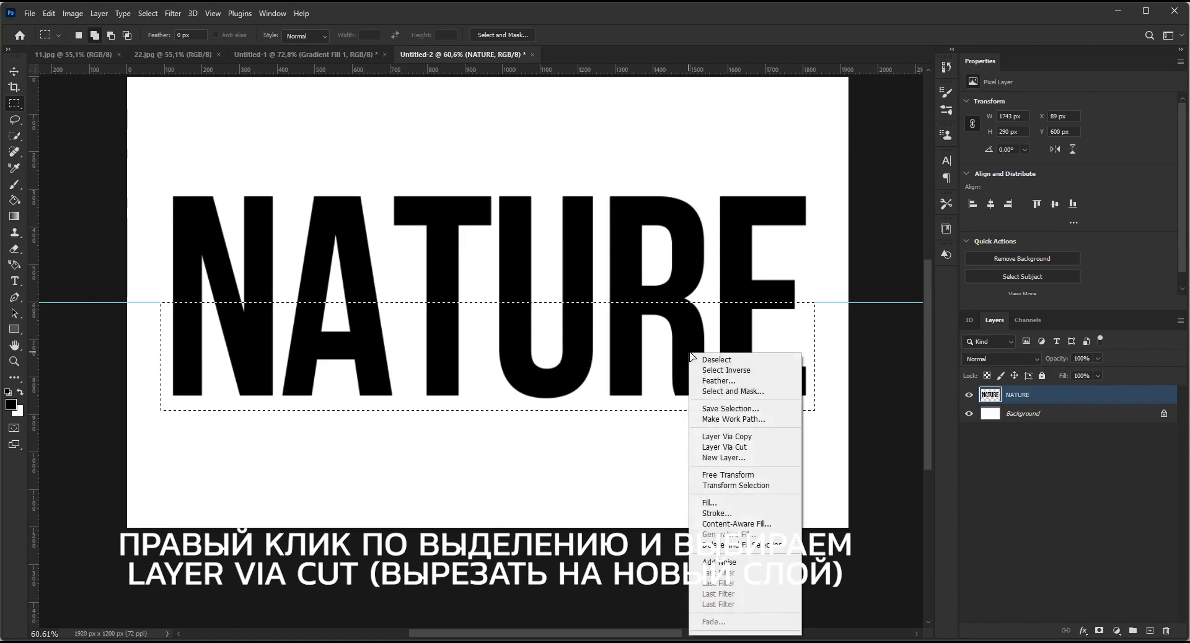
{"action": "left_click", "coordinate": [757, 448]}
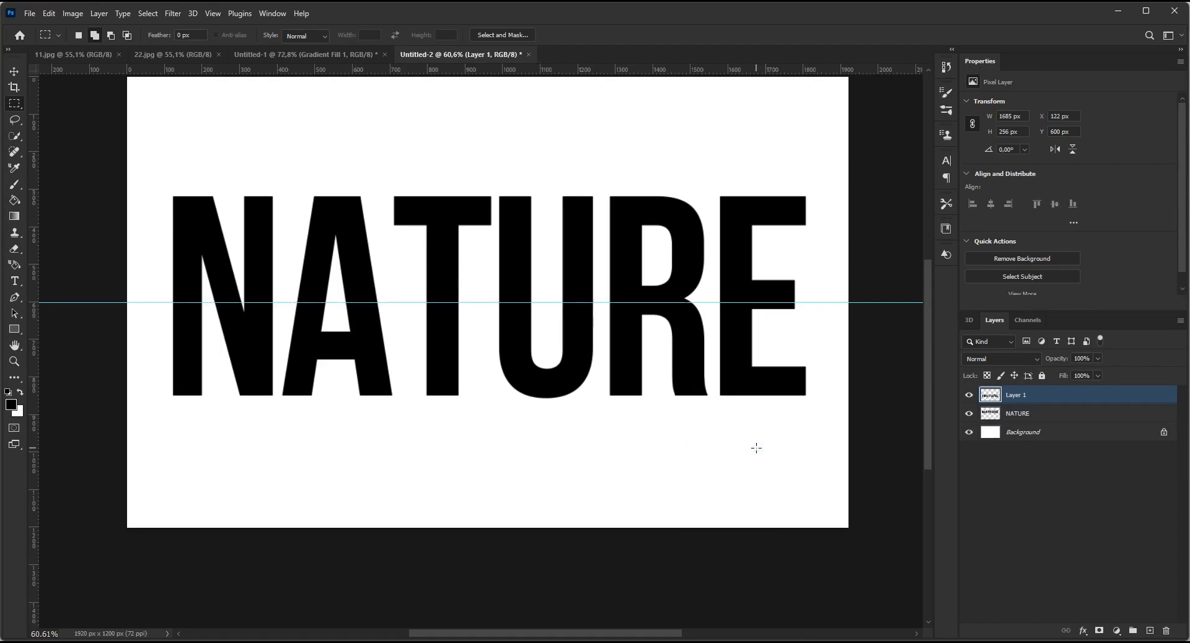
- Move the cut-out lower-half layer beneath the NATURE layer and rename it "низ"
{"action": "left_click", "coordinate": [968, 395]}
{"action": "left_click", "coordinate": [969, 395]}
{"action": "key", "text": "ctrl+bracketleft"}
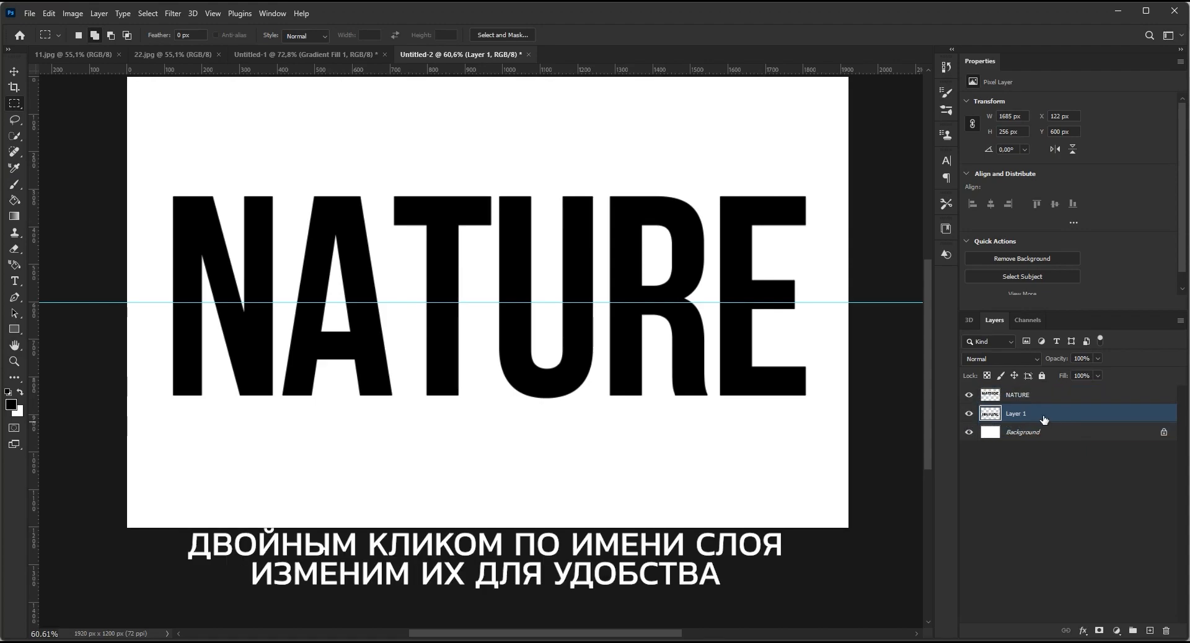
{"action": "double_click", "coordinate": [1014, 412]}
{"action": "type", "text": "низ"}
{"action": "key", "text": "Return"}
- Rename the NATURE layer holding the upper half of the letters as "верх"
{"action": "left_click", "coordinate": [1021, 398]}
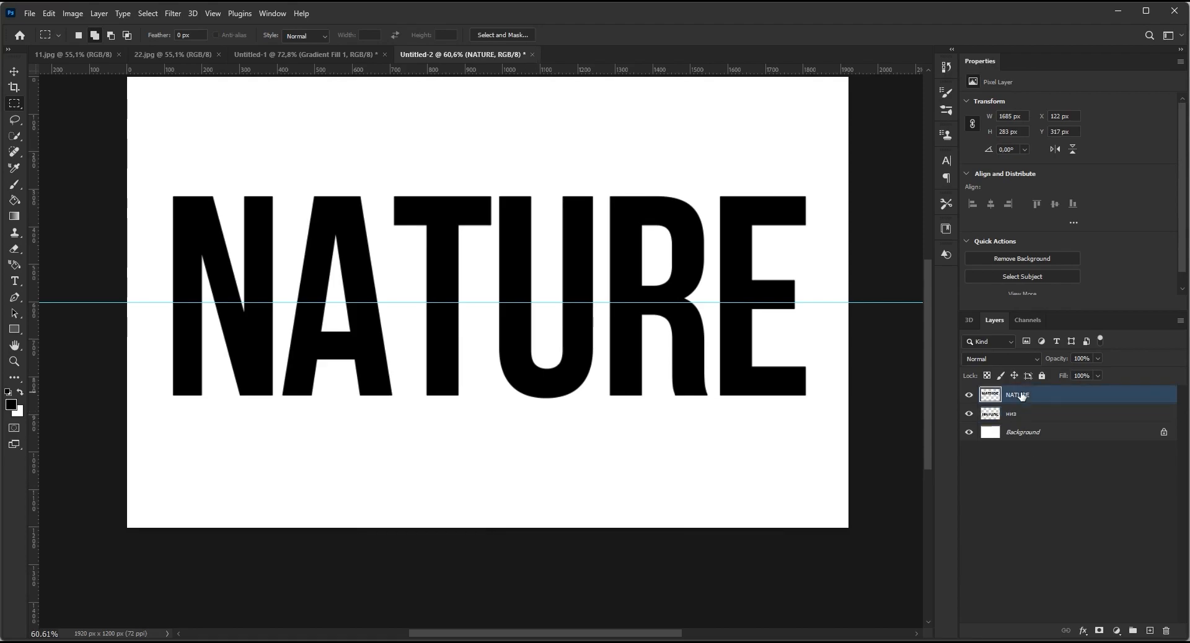
{"action": "left_click", "coordinate": [969, 395]}
{"action": "left_click", "coordinate": [969, 396]}
{"action": "double_click", "coordinate": [1019, 394]}
{"action": "type", "text": "в"}
{"action": "key", "text": "Return"}
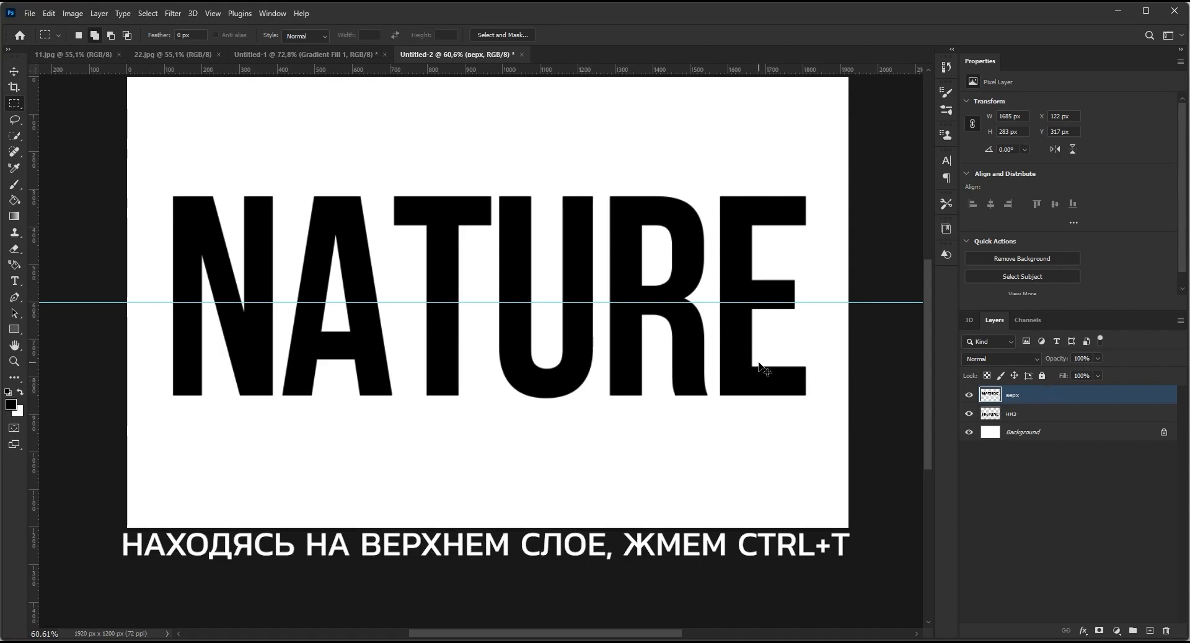
- Apply a Perspective transform to the "верх" layer, narrowing its upper edge symmetrically by about 15° of horizontal skew
{"action": "key", "text": "ctrl+t"}
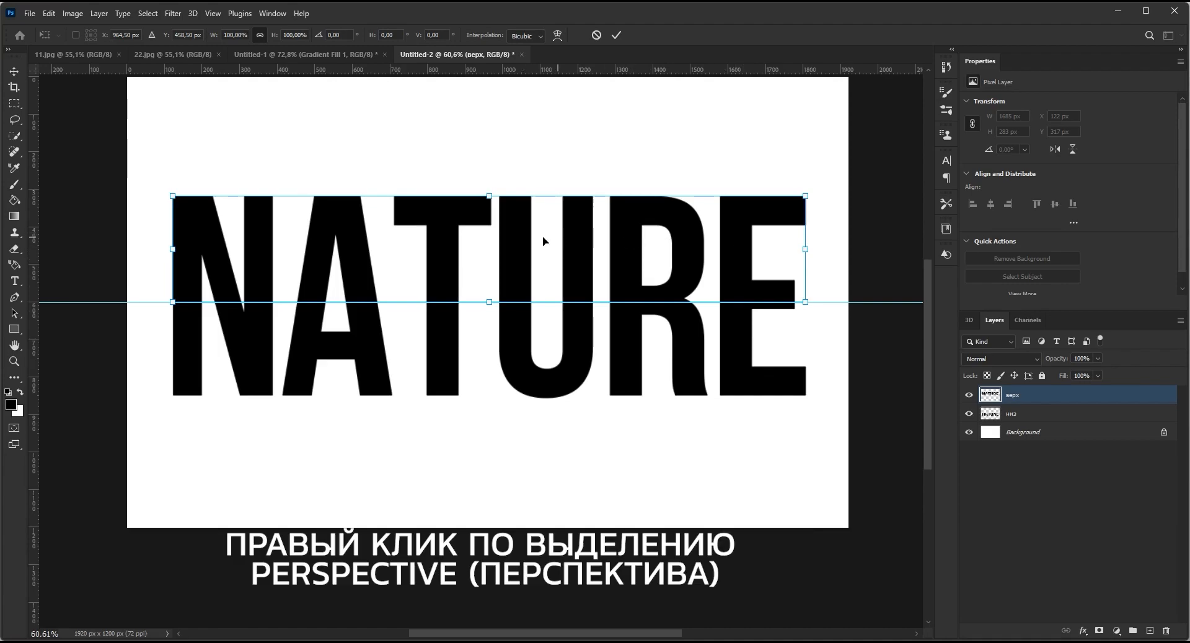
{"action": "right_click", "coordinate": [621, 243]}
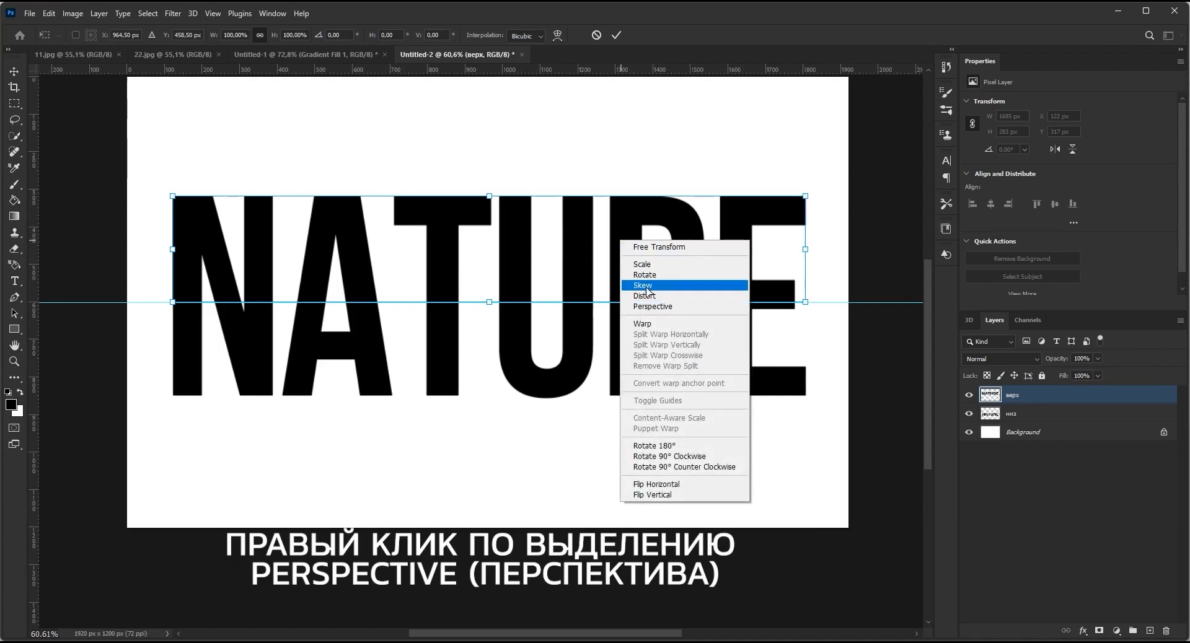
{"action": "left_click", "coordinate": [647, 307]}
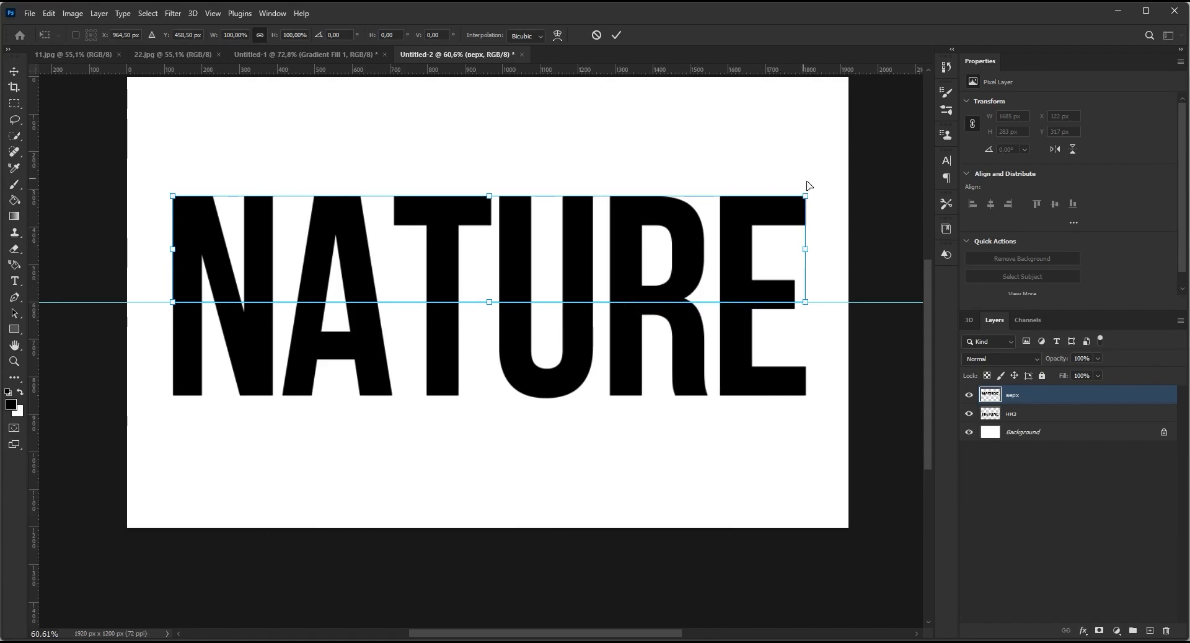
{"action": "left_click_drag", "start_coordinate": [806, 198], "coordinate": [777, 198]}
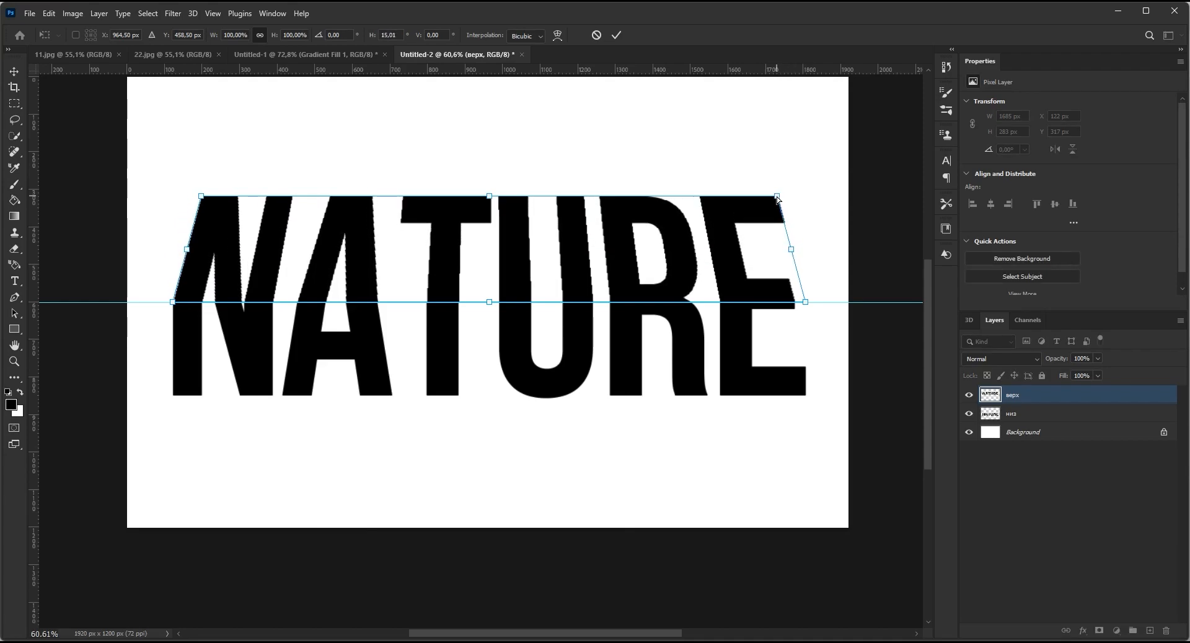
{"action": "left_click", "coordinate": [616, 36]}
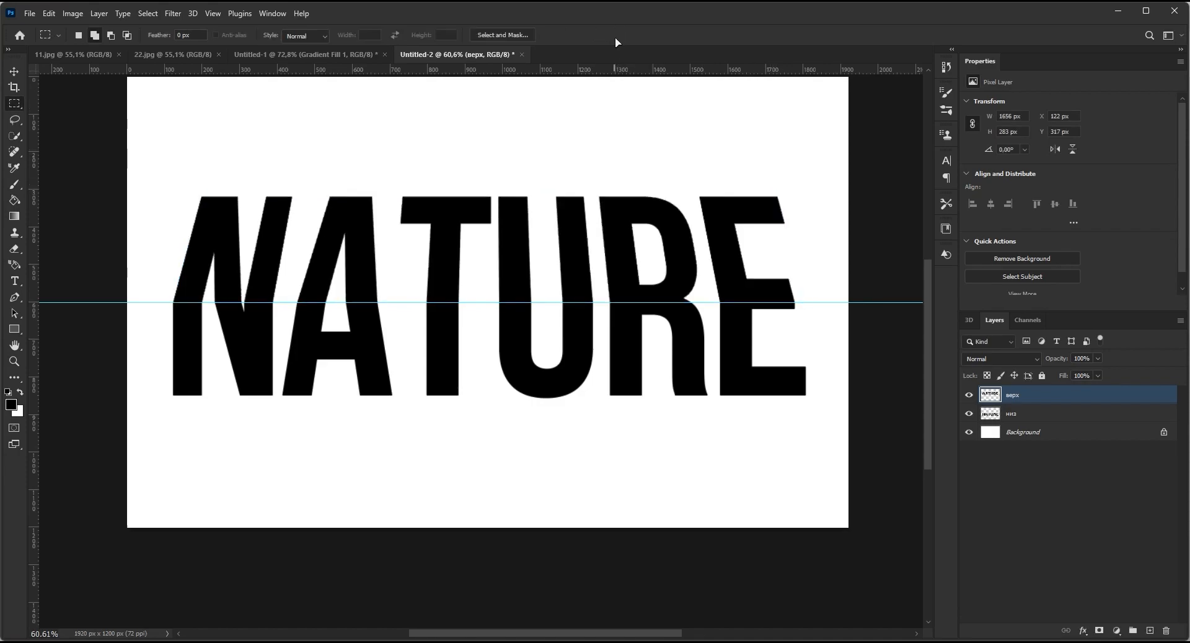
- Apply a Perspective transform to the "низ" layer, narrowing its lower edge symmetrically by about 15° of horizontal skew
{"action": "left_click", "coordinate": [1071, 414]}
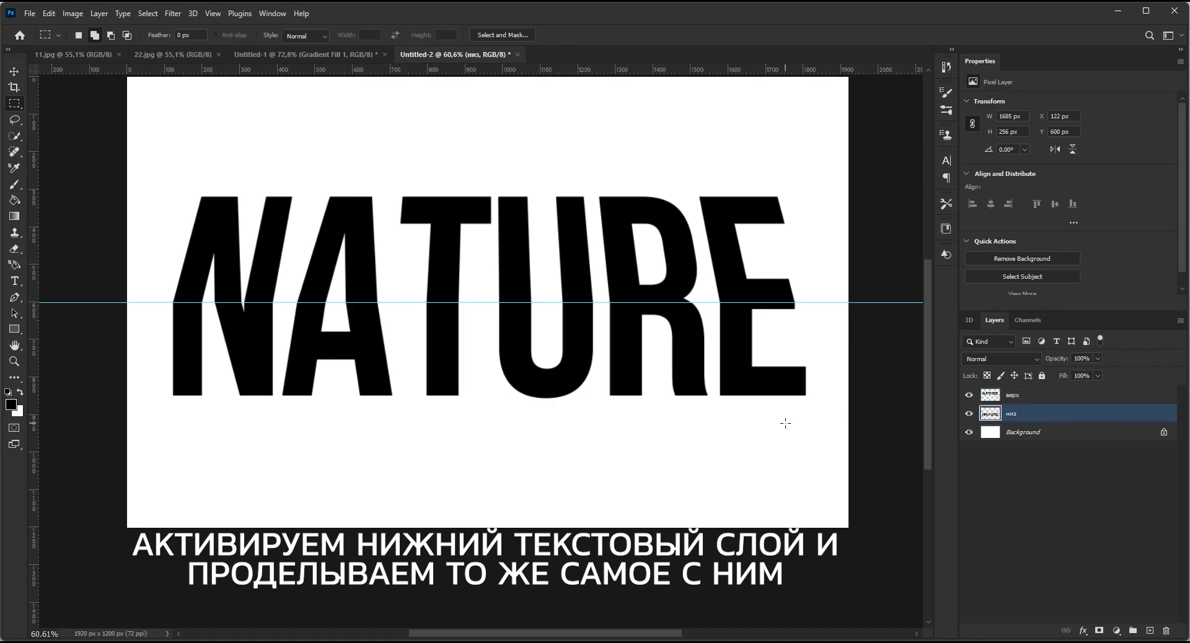
{"action": "key", "text": "ctrl+t"}
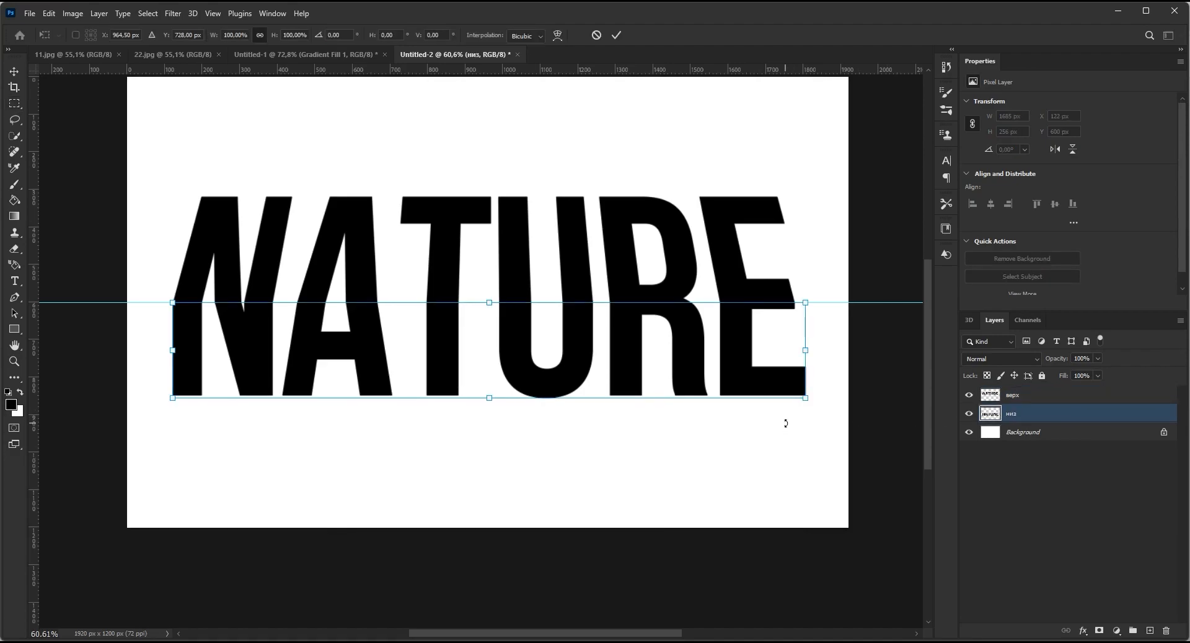
{"action": "right_click", "coordinate": [741, 374]}
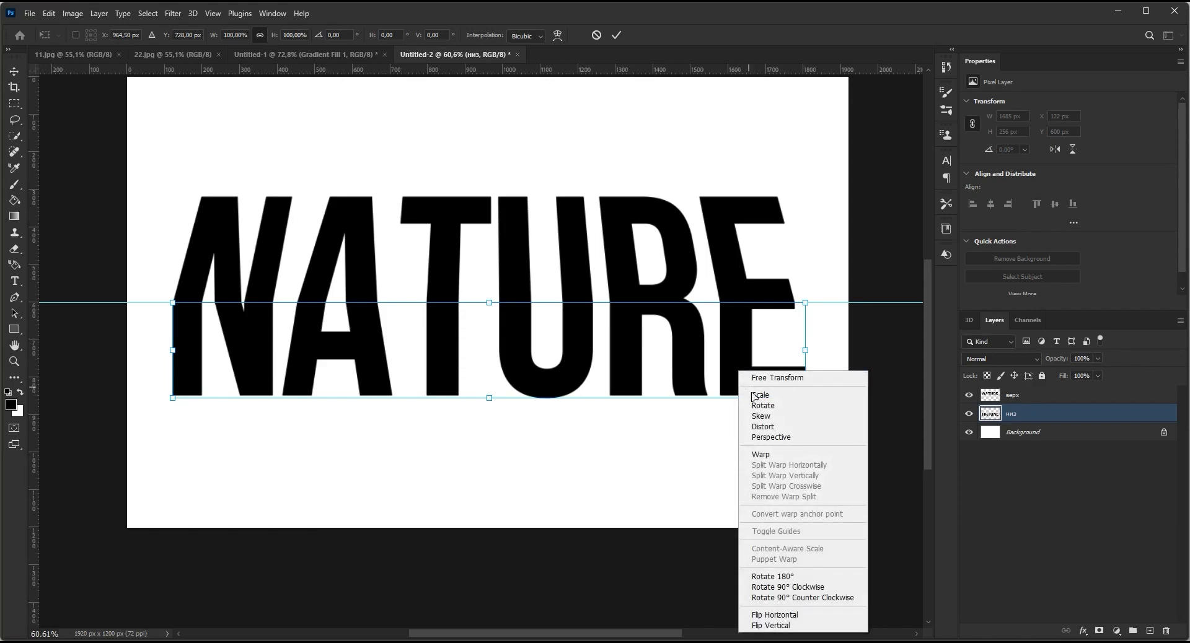
{"action": "left_click", "coordinate": [755, 438]}
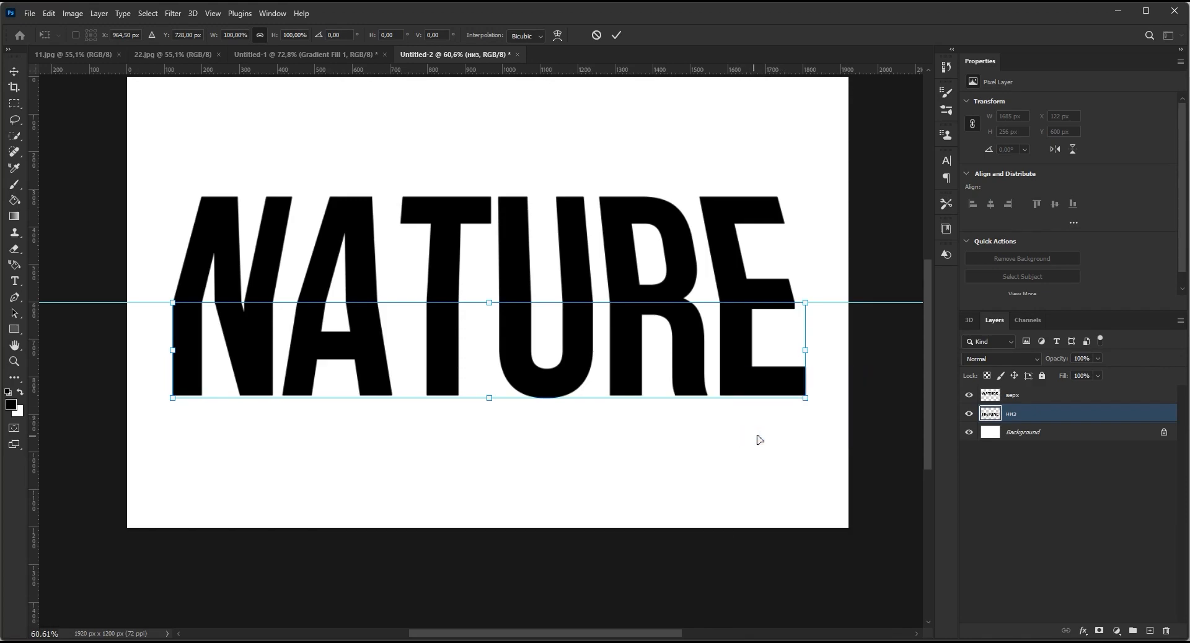
{"action": "left_click_drag", "start_coordinate": [806, 398], "coordinate": [780, 404]}
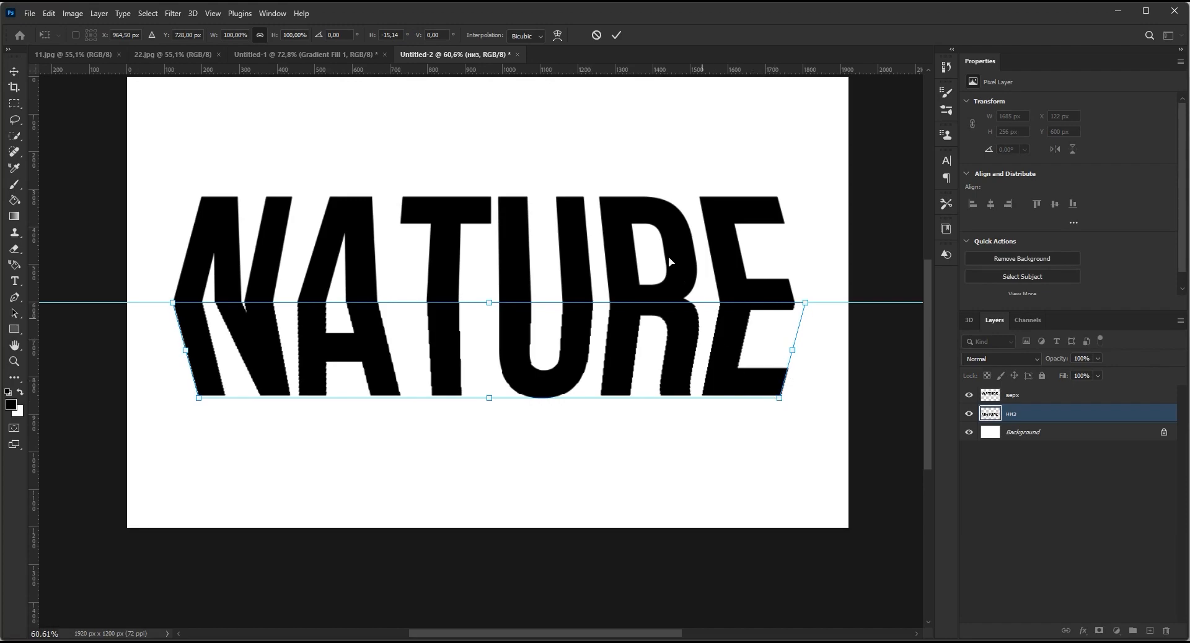
{"action": "left_click", "coordinate": [616, 36]}
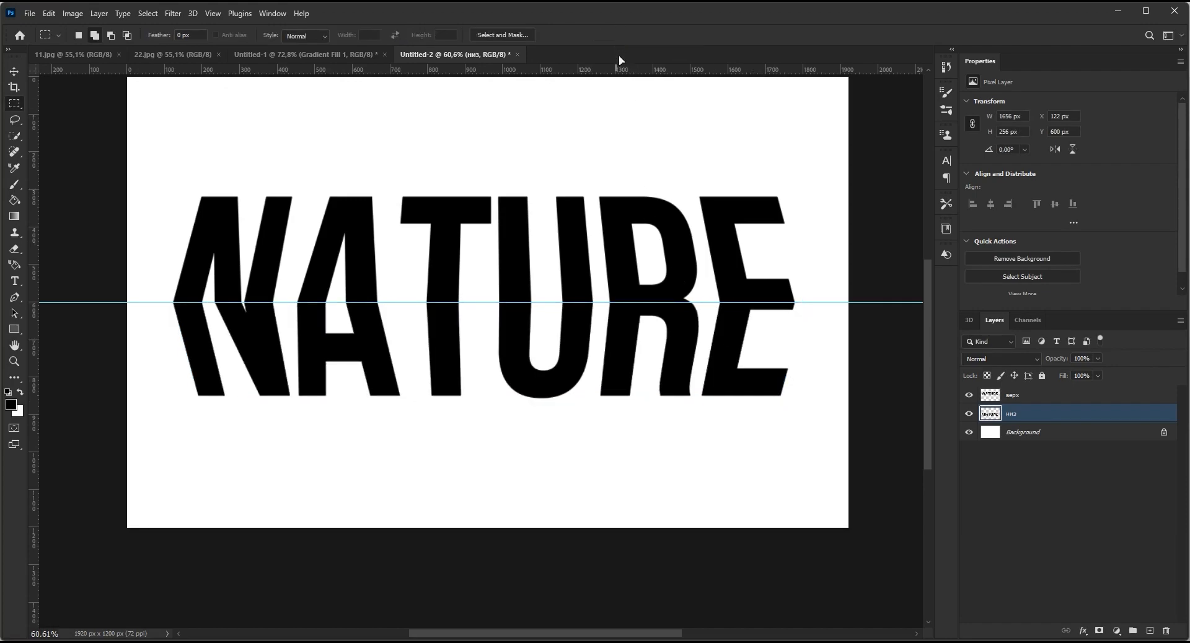
- Bring the mountain photo from 11.jpg into the NATURE document above the "верх" layer and clip it to that layer
{"action": "left_click", "coordinate": [1091, 398]}
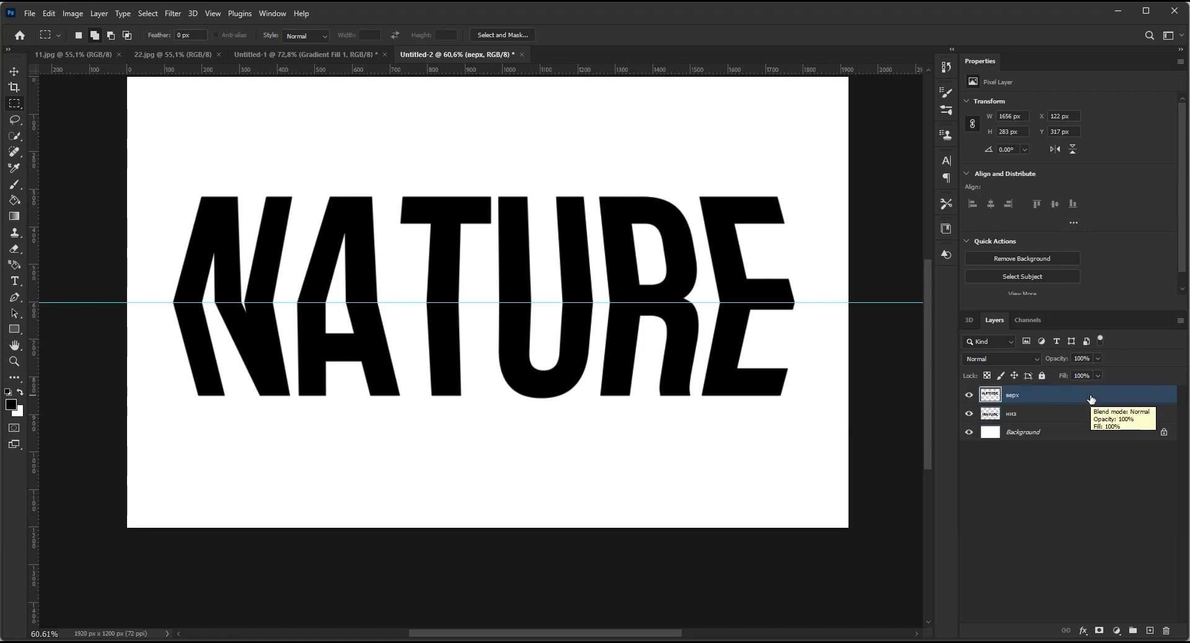
{"action": "left_click", "coordinate": [82, 52]}
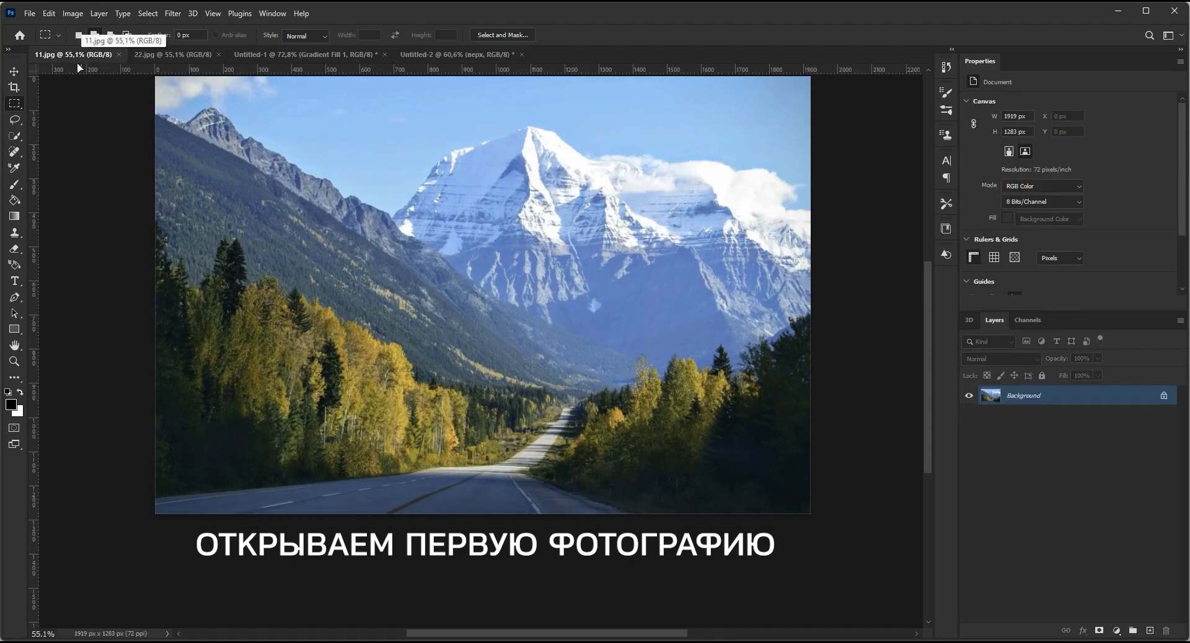
{"action": "left_click", "coordinate": [15, 72]}
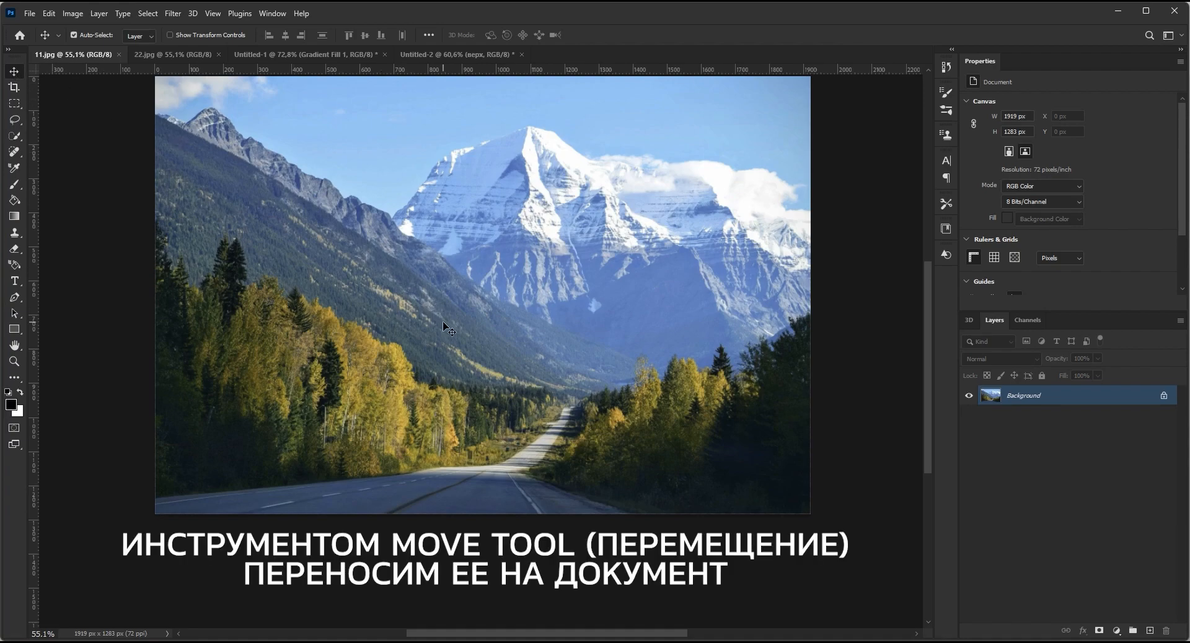
{"action": "left_click_drag", "start_coordinate": [442, 321], "coordinate": [471, 227]}
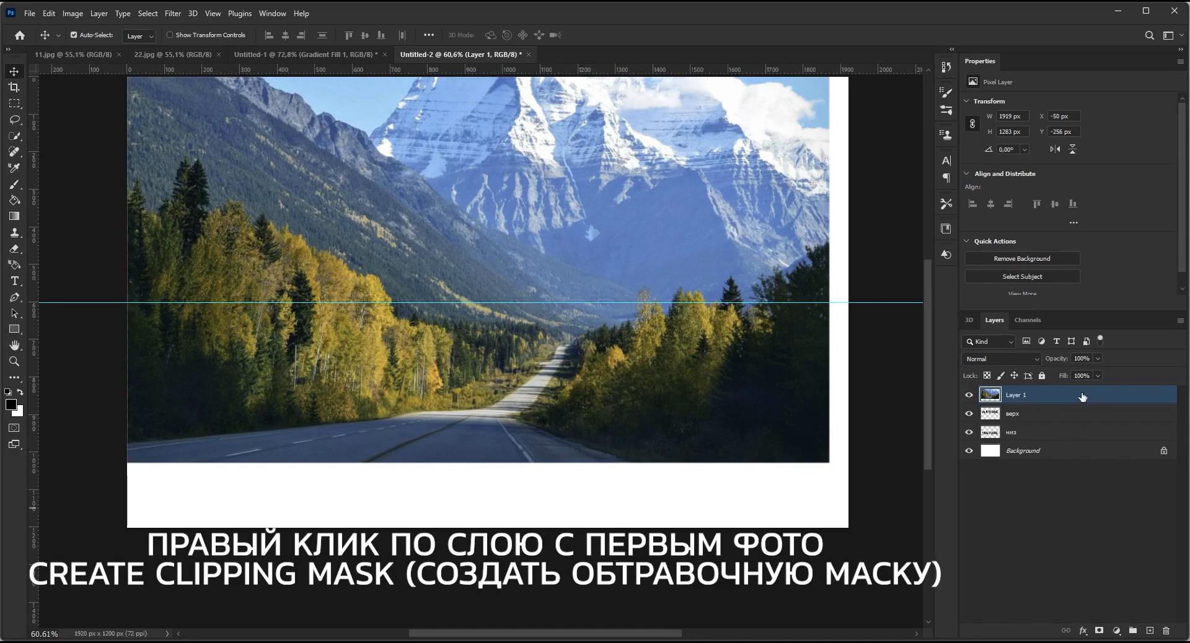
{"action": "right_click", "coordinate": [1083, 397]}
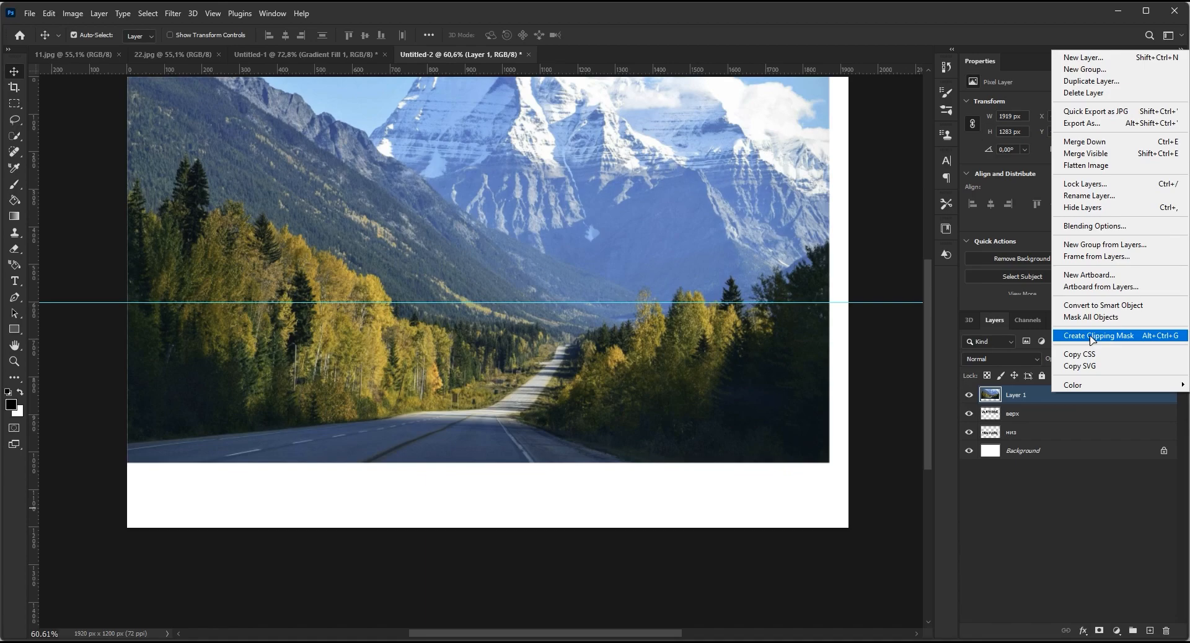
{"action": "left_click", "coordinate": [1092, 338]}
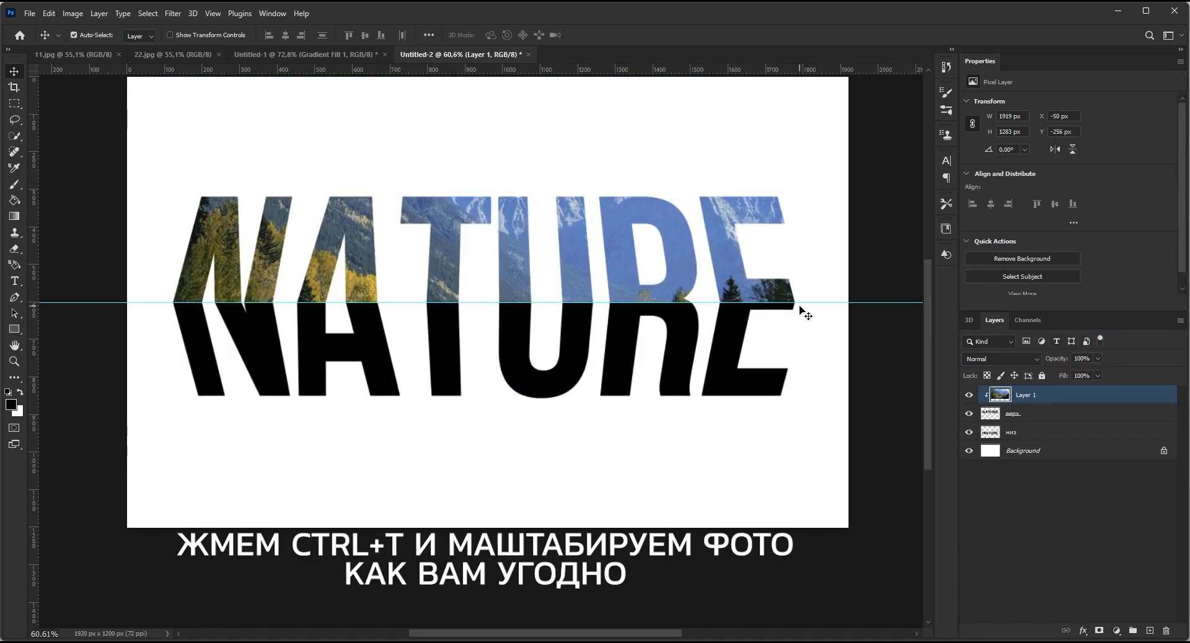
- Scale the mountain photo to about 88.6% and move it up so the forest and road fill the upper letter halves
{"action": "key", "text": "ctrl+t"}
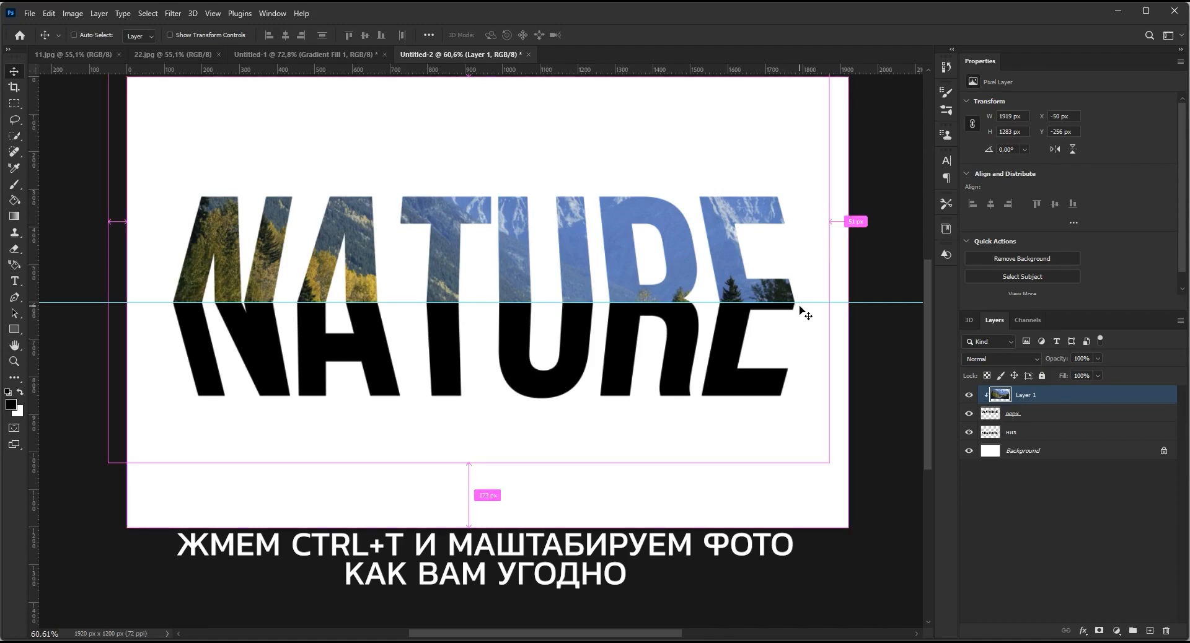
{"action": "left_click_drag", "start_coordinate": [627, 273], "coordinate": [643, 293]}
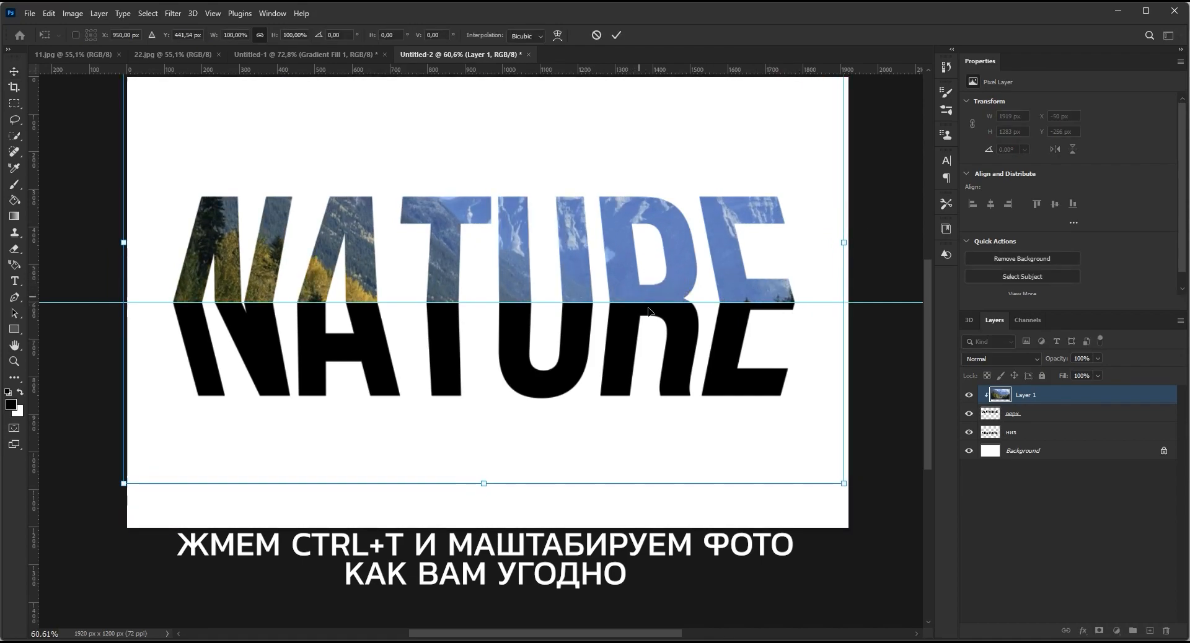
{"action": "left_click_drag", "start_coordinate": [843, 481], "coordinate": [732, 409]}
{"action": "left_click_drag", "start_coordinate": [515, 276], "coordinate": [578, 314]}
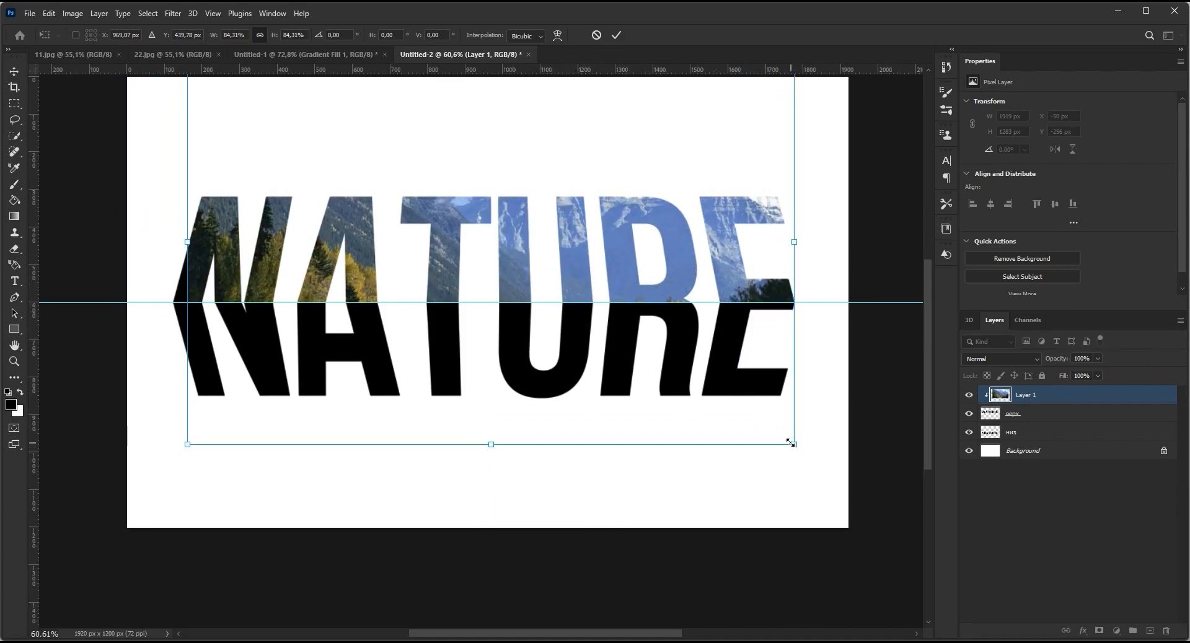
{"action": "left_click_drag", "start_coordinate": [792, 443], "coordinate": [824, 461]}
{"action": "left_click_drag", "start_coordinate": [750, 427], "coordinate": [729, 326]}
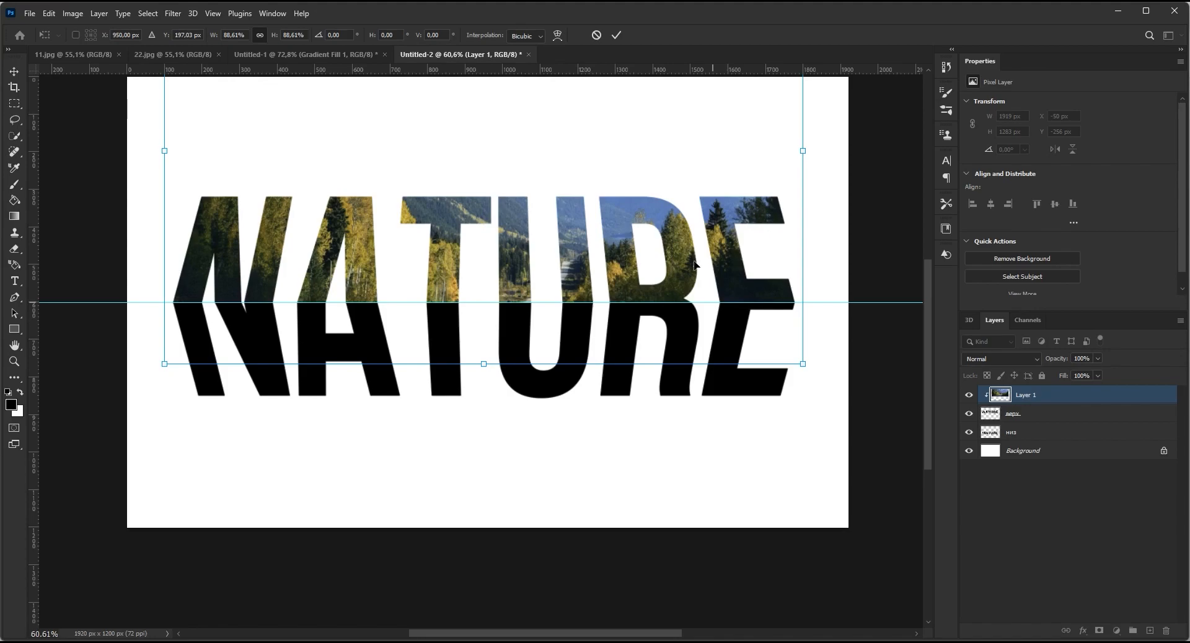
{"action": "left_click", "coordinate": [617, 35]}
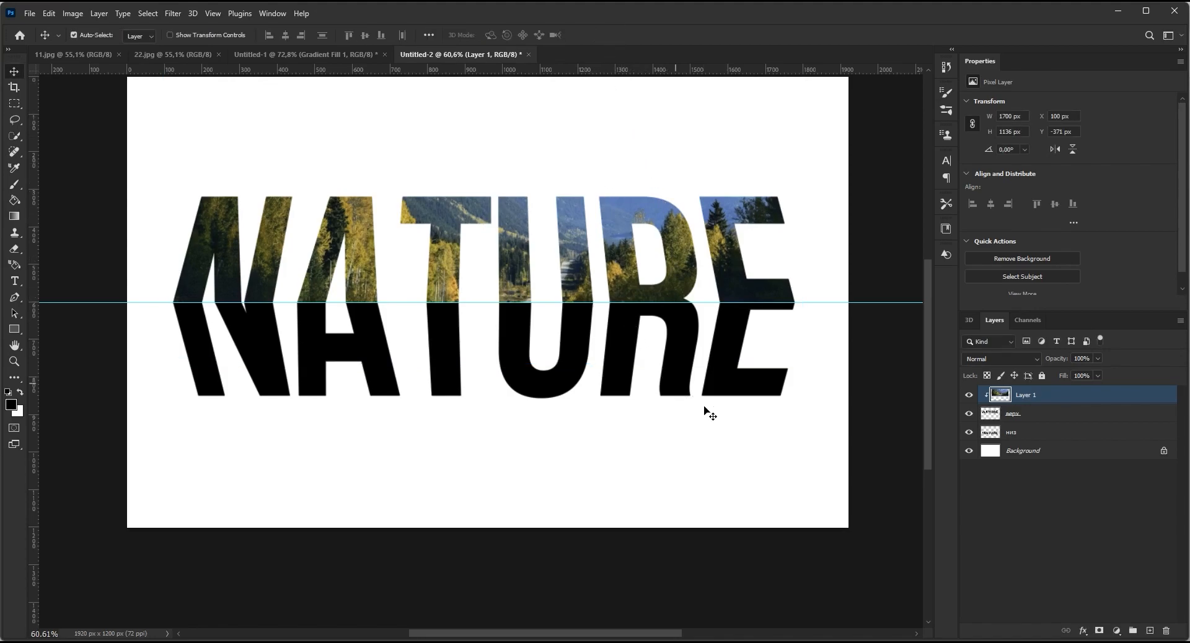
- Bring the desert photo from 22.jpg into the NATURE document above the "низ" layer and clip it to that layer
{"action": "left_click", "coordinate": [1031, 434]}
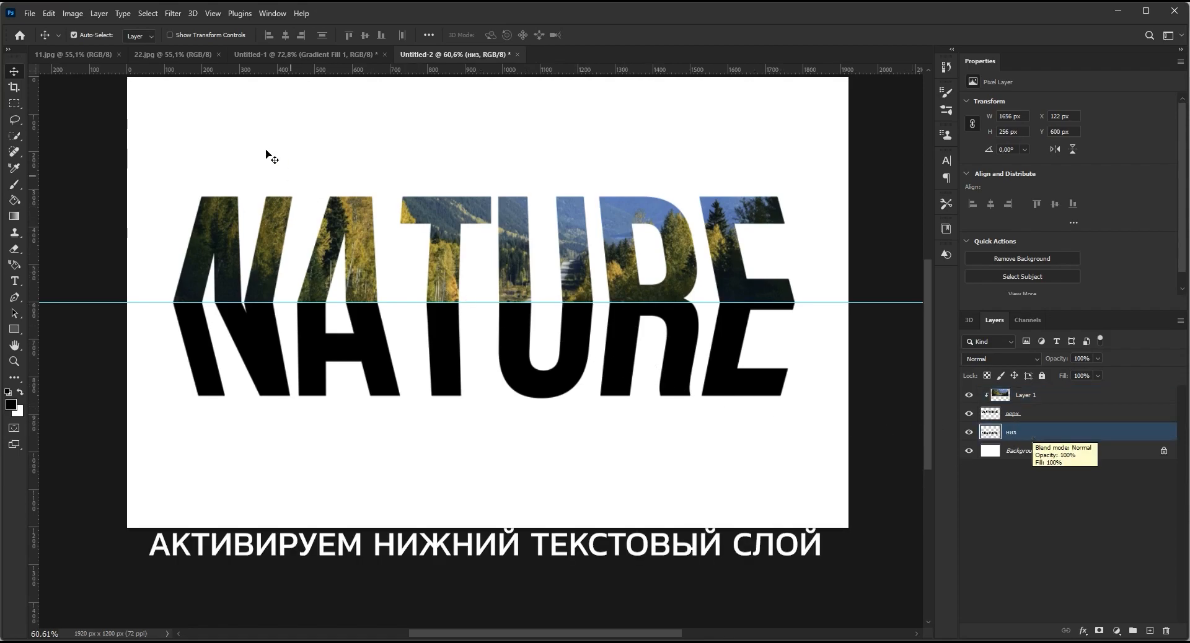
{"action": "left_click", "coordinate": [162, 55]}
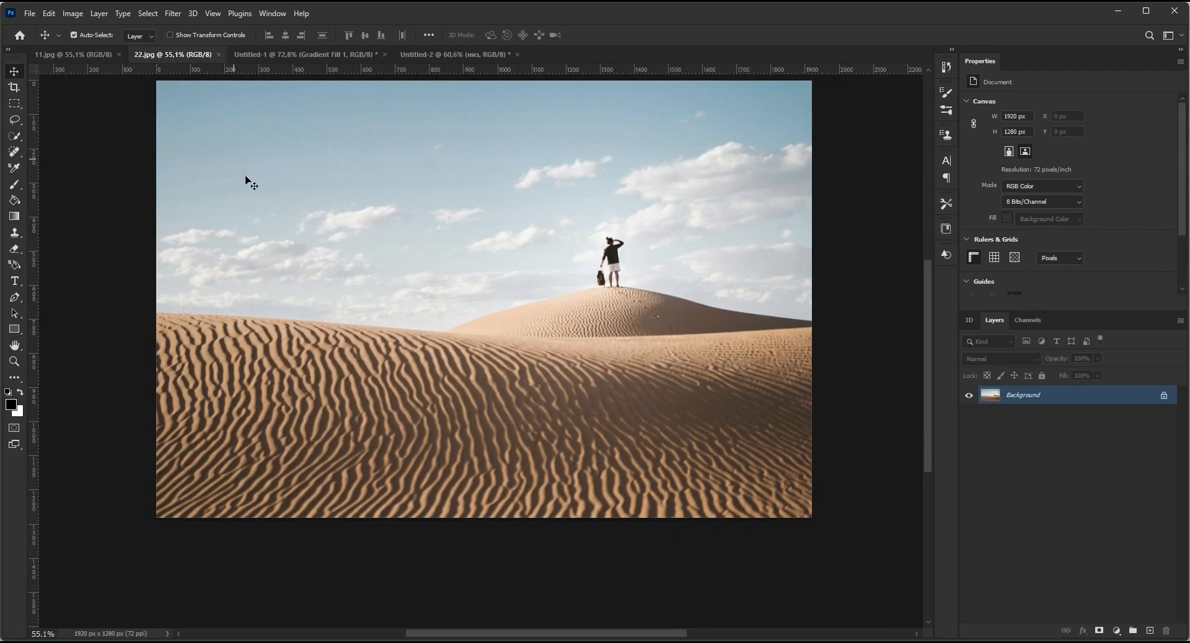
{"action": "left_click_drag", "start_coordinate": [404, 320], "coordinate": [477, 324]}
{"action": "left_click_drag", "start_coordinate": [501, 417], "coordinate": [502, 420]}
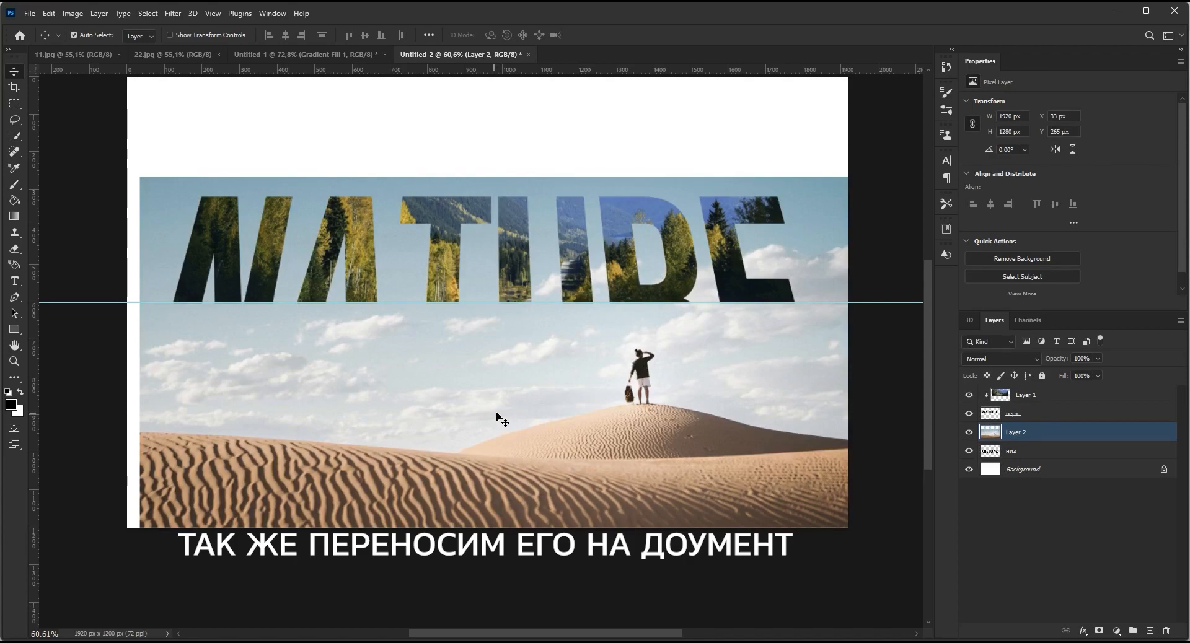
{"action": "right_click", "coordinate": [1107, 436]}
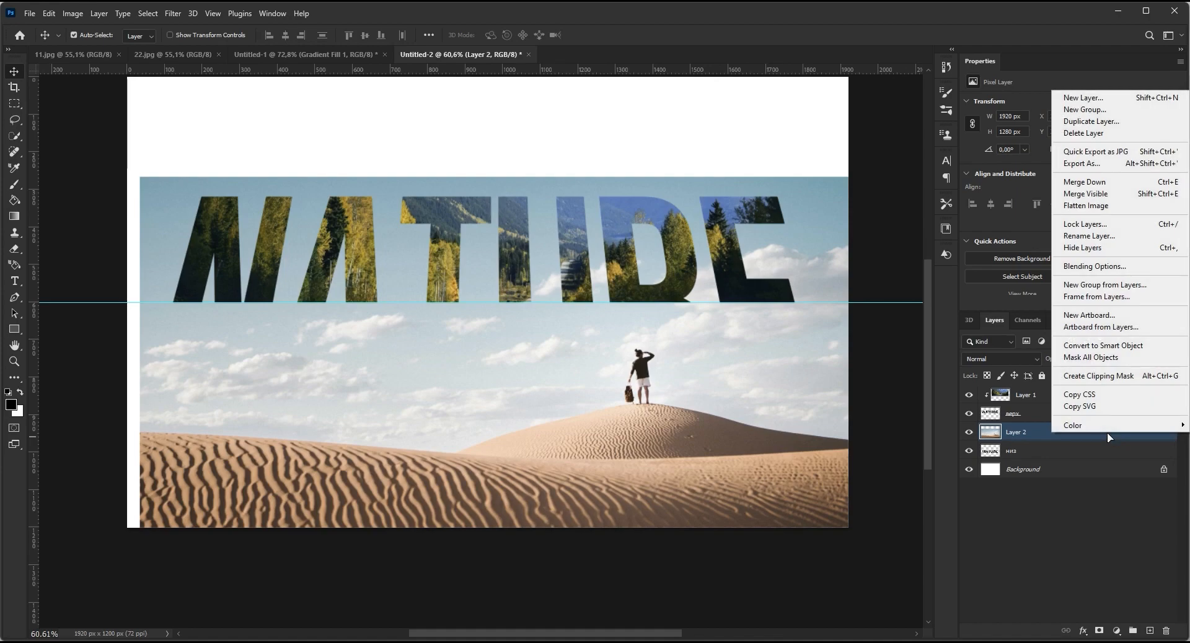
{"action": "left_click", "coordinate": [1099, 376]}
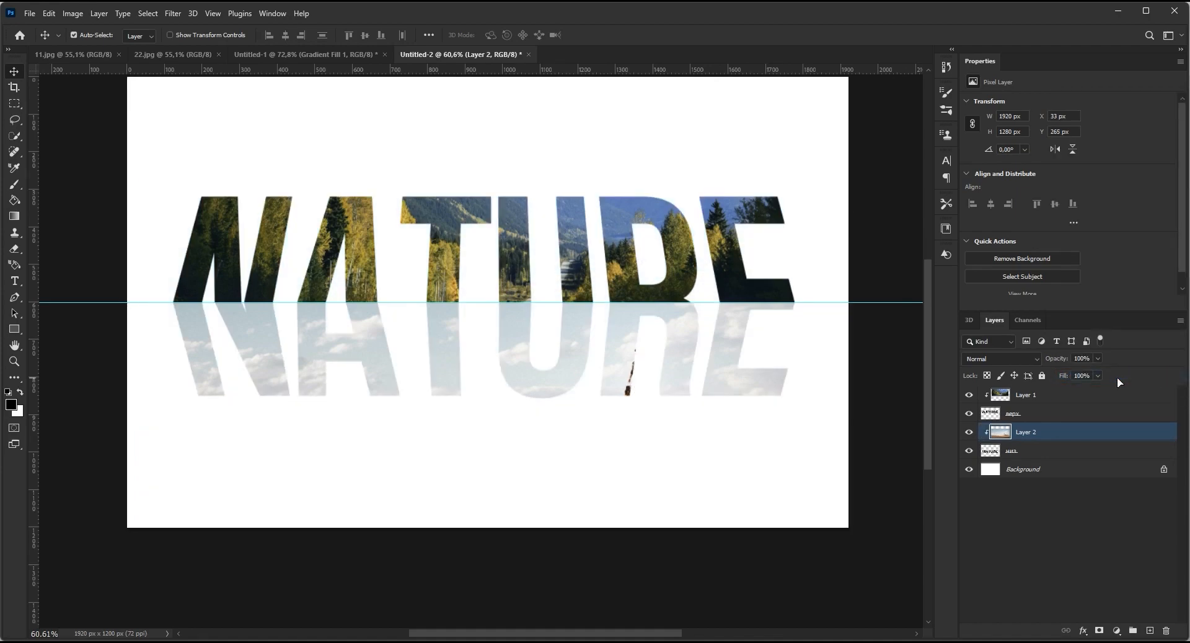
- Scale the desert photo to about 92.7% and centre it horizontally so the dunes fill the lower letter halves
{"action": "key", "text": "ctrl"}
{"action": "key", "text": "ctrl+t"}
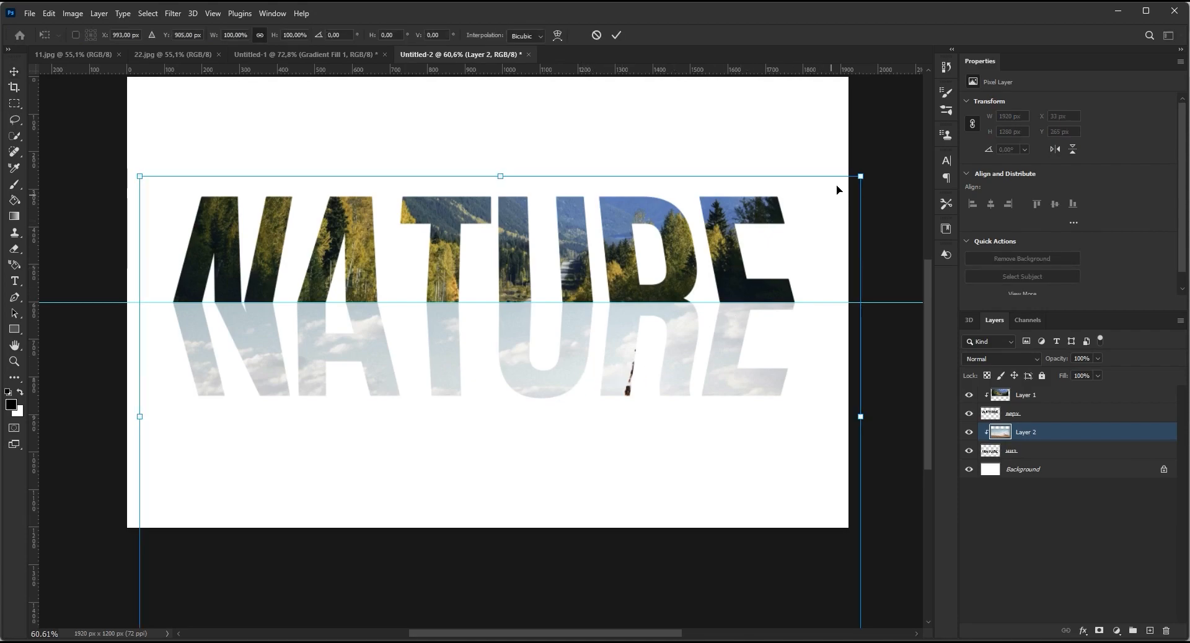
{"action": "left_click_drag", "start_coordinate": [865, 178], "coordinate": [812, 210]}
{"action": "left_click_drag", "start_coordinate": [622, 462], "coordinate": [637, 343]}
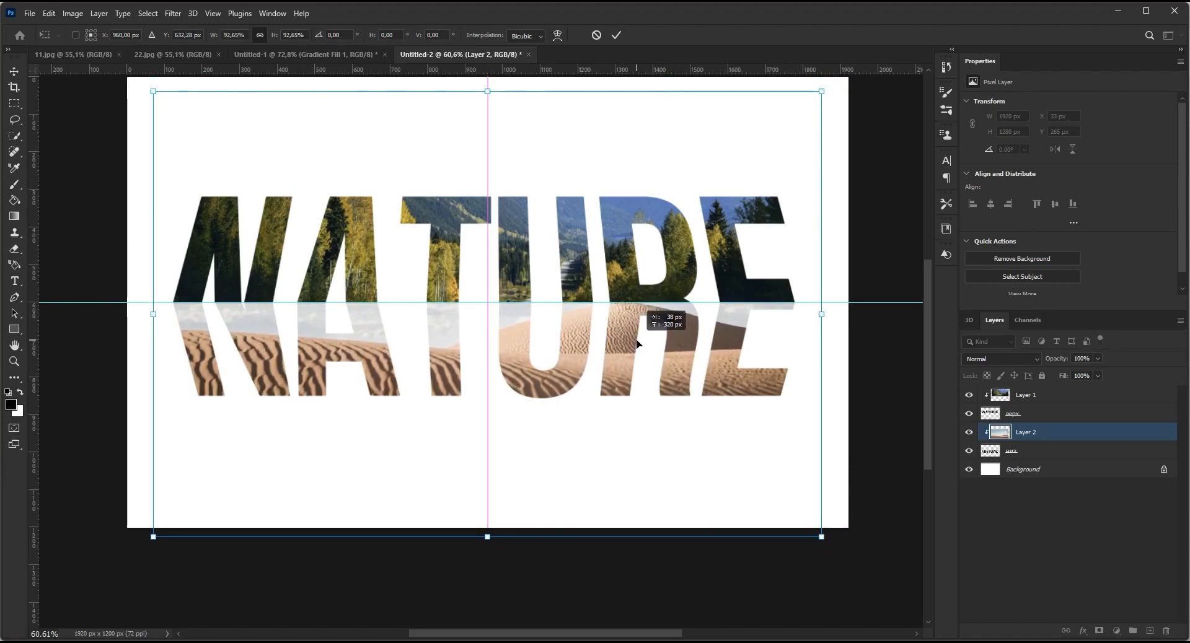
{"action": "left_click_drag", "start_coordinate": [637, 343], "coordinate": [637, 341]}
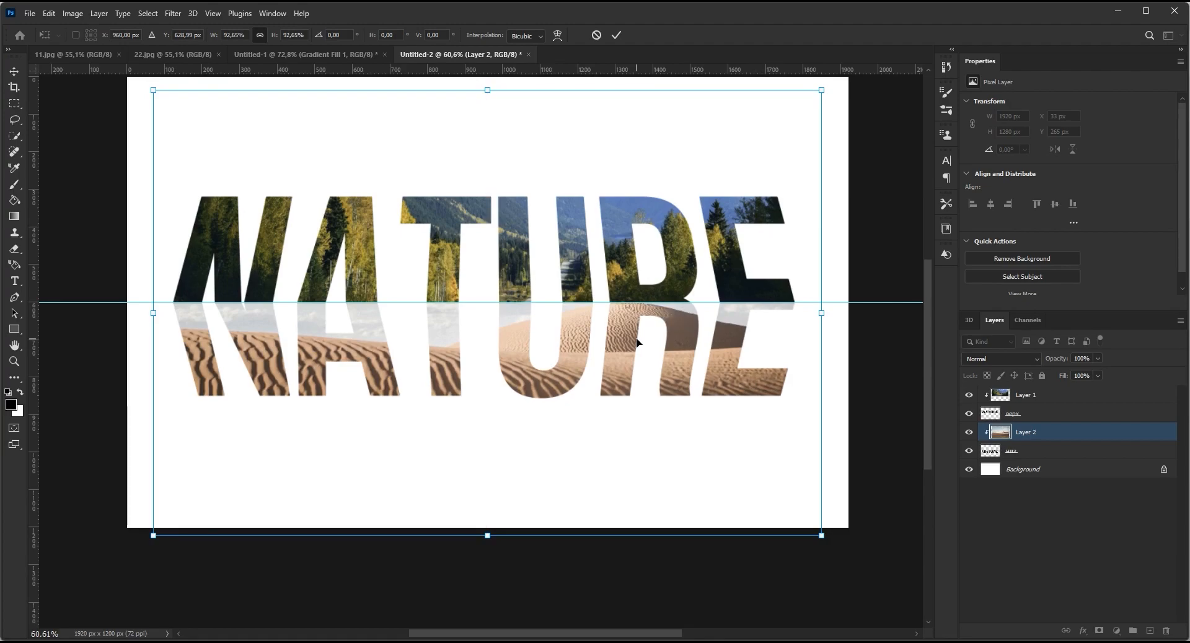
{"action": "left_click", "coordinate": [616, 35]}
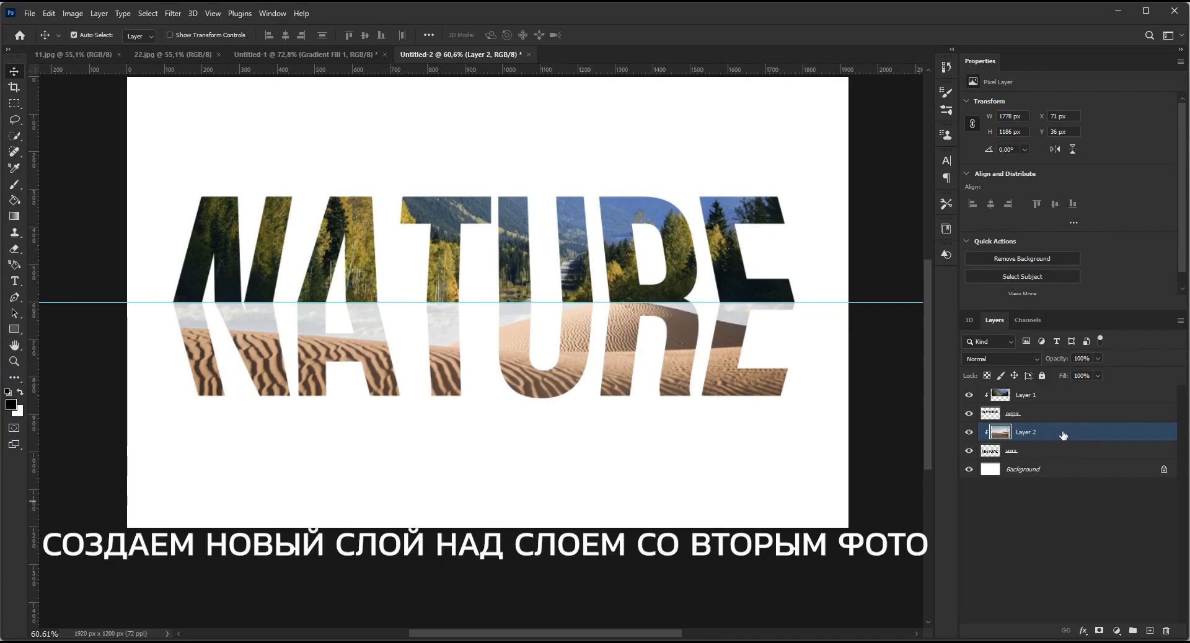
- On a new layer above the desert photo, paint a straight soft black brush stroke along the guide across the whole word
{"action": "left_click", "coordinate": [1150, 631]}
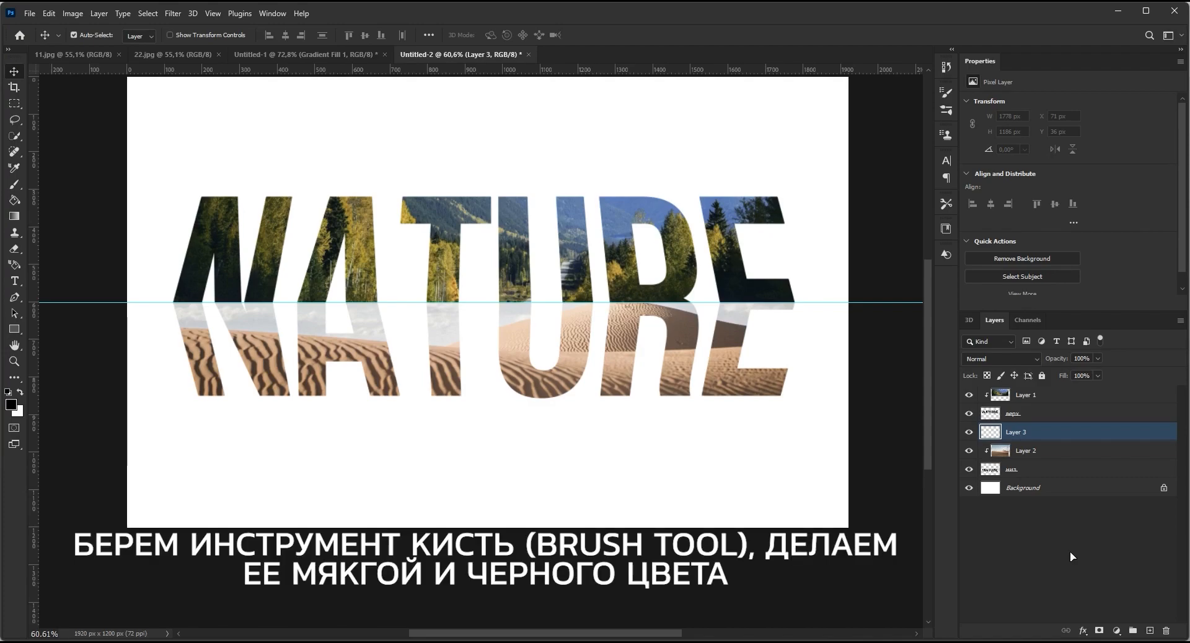
{"action": "left_click_drag", "start_coordinate": [14, 184], "coordinate": [80, 181]}
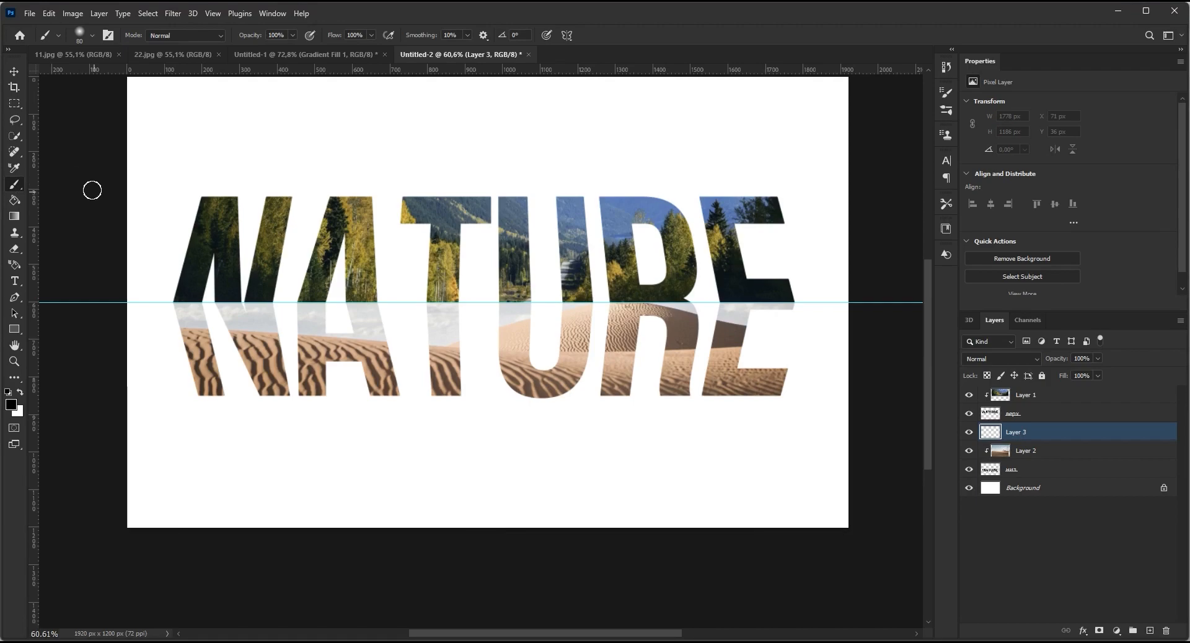
{"action": "left_click", "coordinate": [91, 35]}
{"action": "left_click_drag", "start_coordinate": [72, 103], "coordinate": [65, 103]}
{"action": "left_click", "coordinate": [340, 13]}
{"action": "left_click", "coordinate": [11, 404]}
{"action": "left_click", "coordinate": [664, 210]}
{"action": "left_click_drag", "start_coordinate": [664, 210], "coordinate": [561, 308]}
{"action": "left_click", "coordinate": [845, 124]}
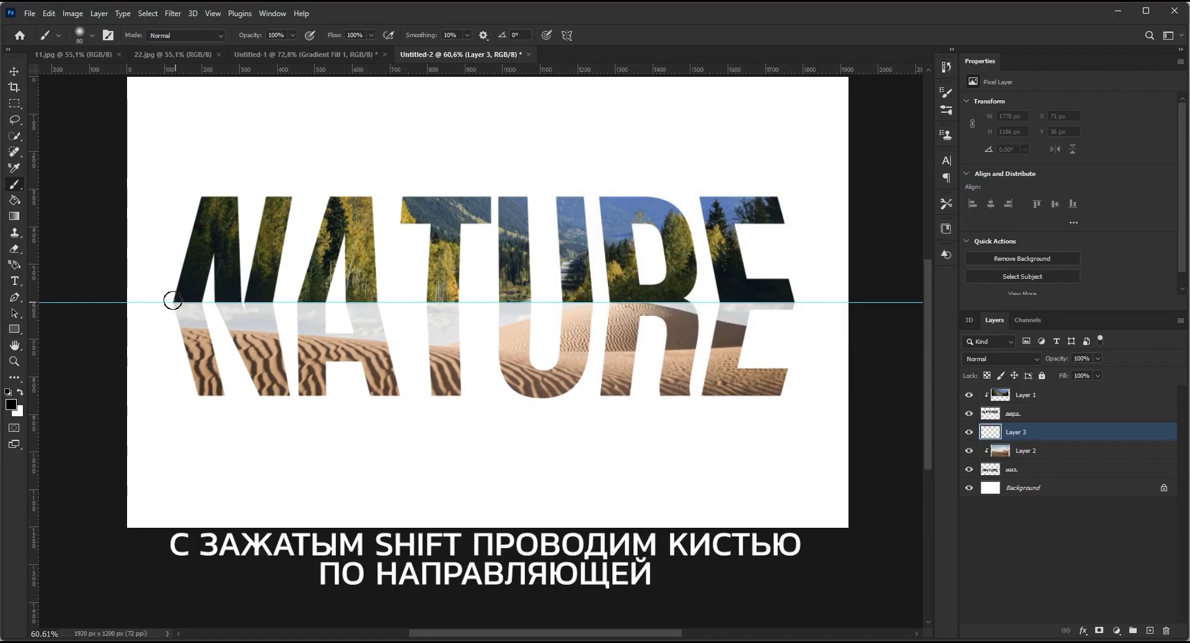
{"action": "left_click_drag", "start_coordinate": [172, 300], "coordinate": [795, 304]}
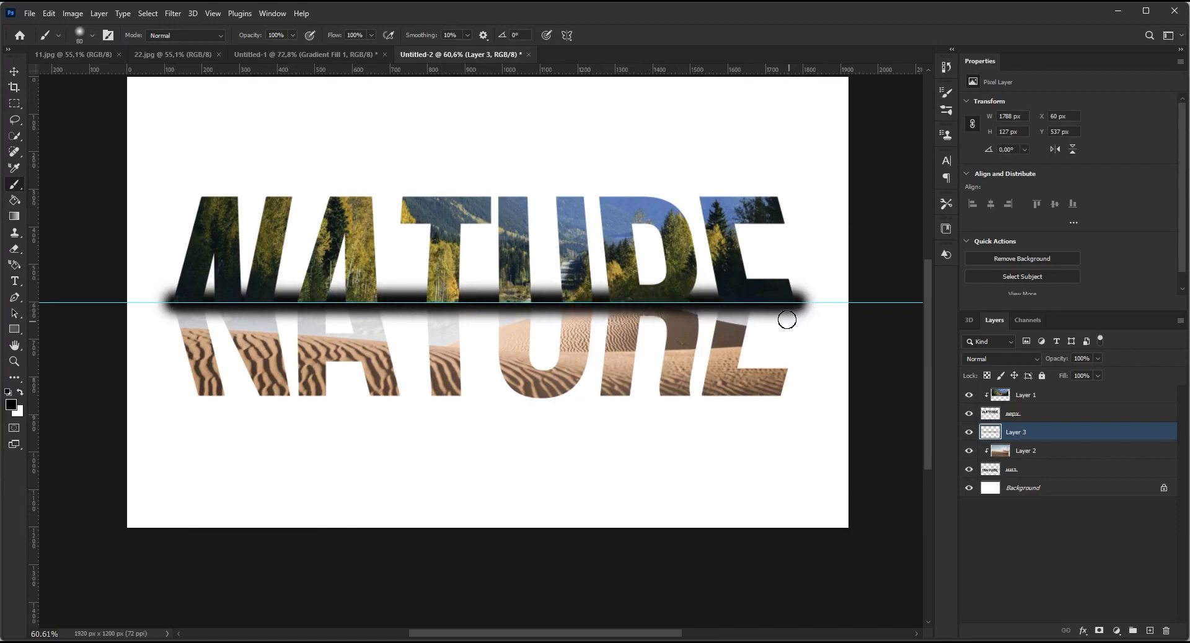
- Clip the black stroke layer to the lower letter halves and reduce its opacity to 70%
{"action": "right_click", "coordinate": [1094, 434]}
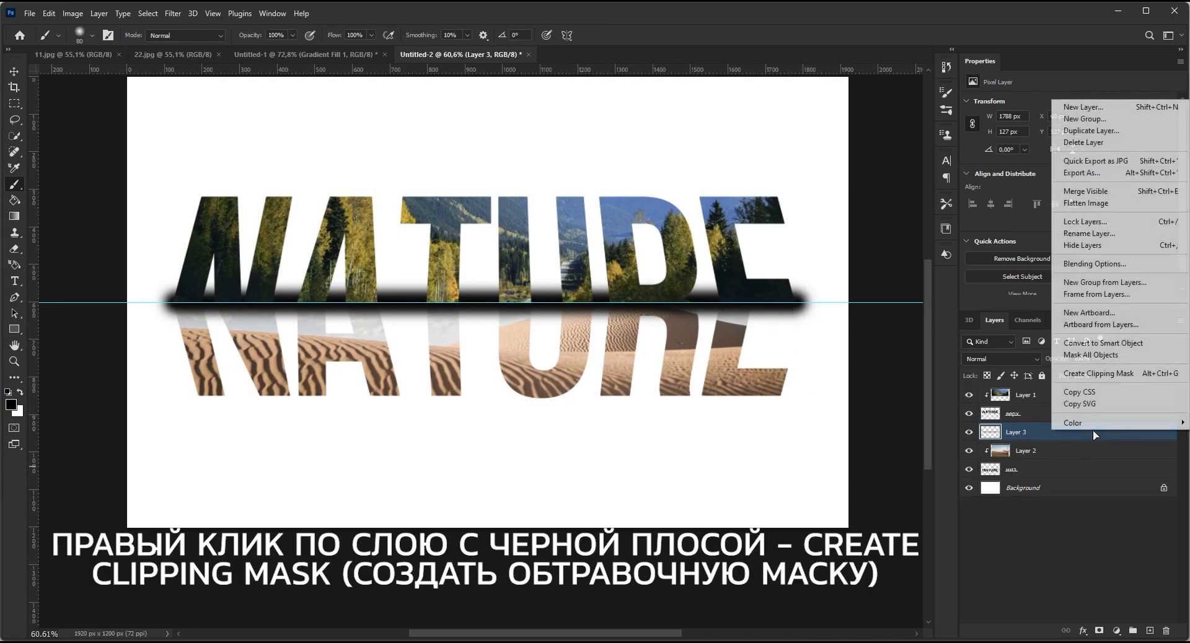
{"action": "left_click", "coordinate": [1103, 373]}
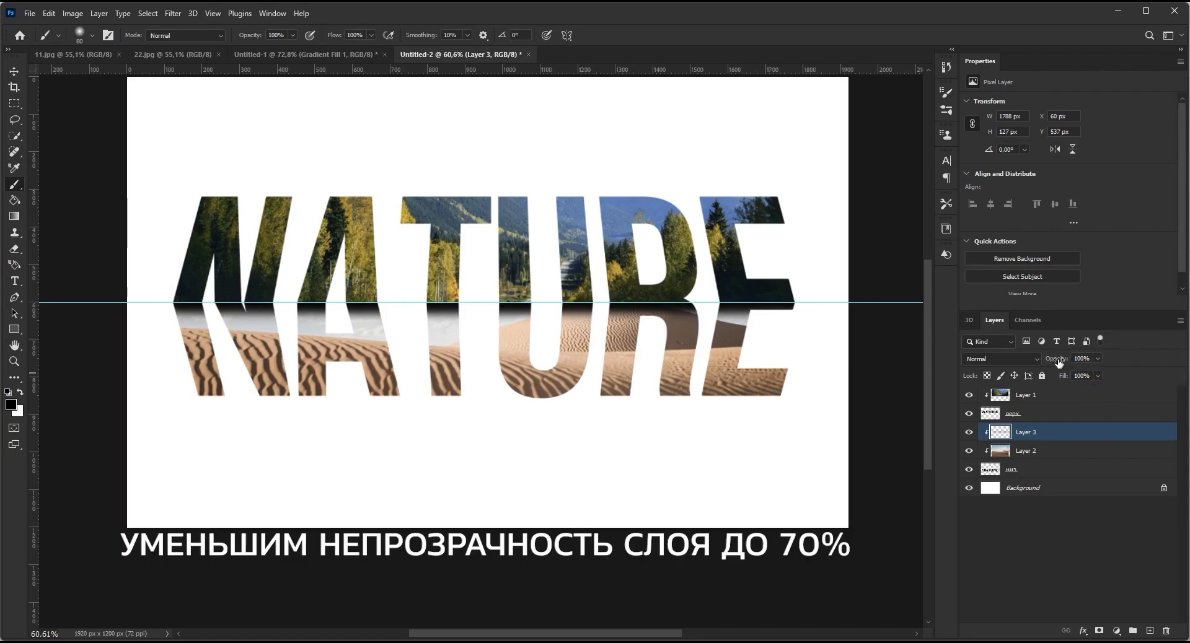
{"action": "left_click_drag", "start_coordinate": [1057, 363], "coordinate": [1043, 363]}
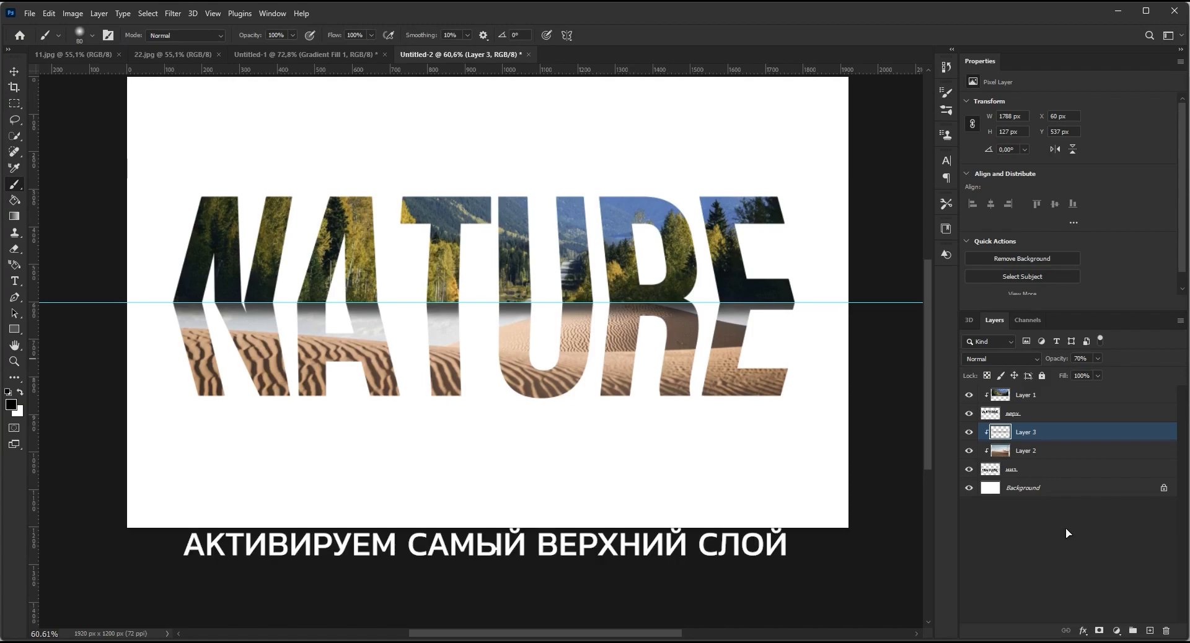
- On a new layer above the forest photo, paint a straight soft white (ffffff) brush stroke along the guide across the whole word
{"action": "left_click", "coordinate": [1058, 396]}
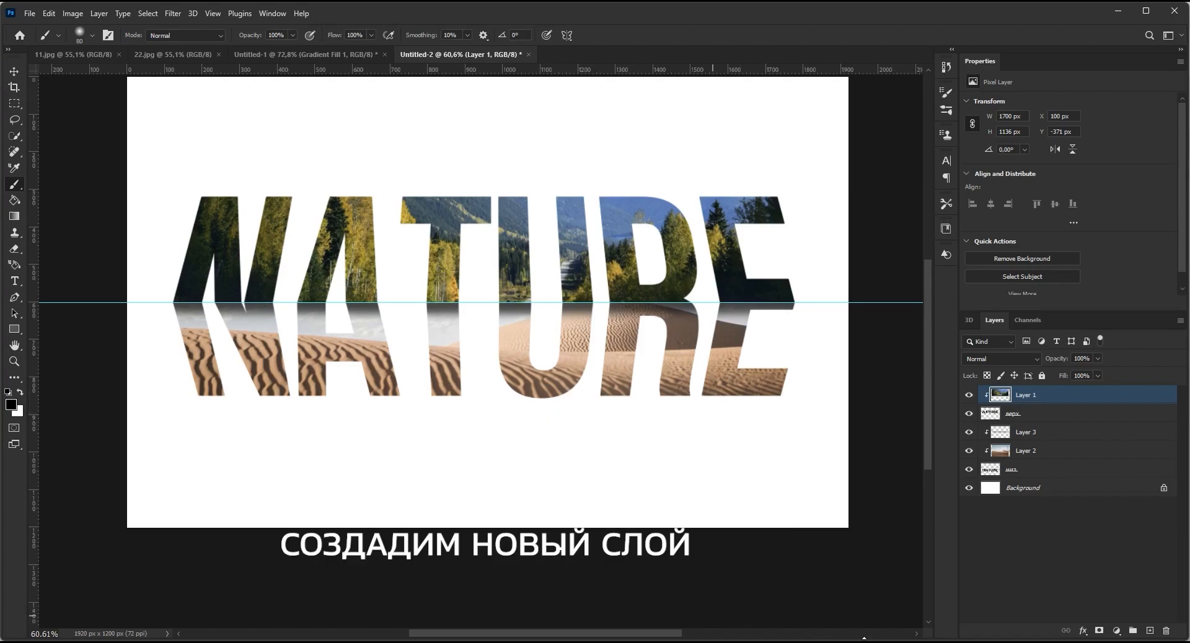
{"action": "left_click", "coordinate": [1150, 631]}
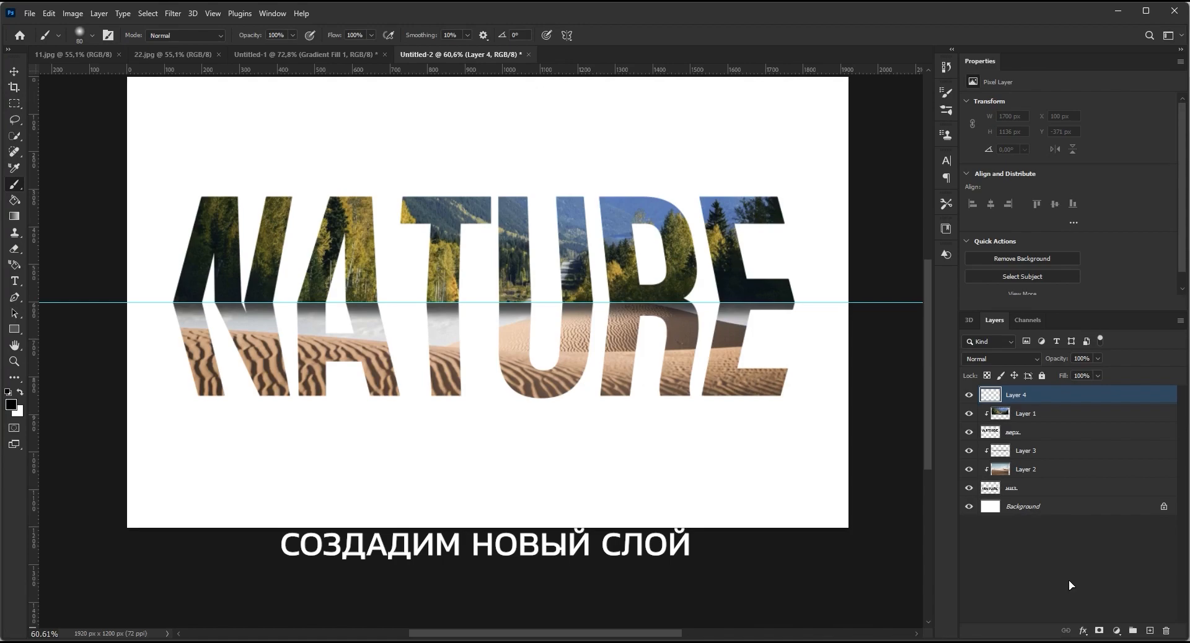
{"action": "right_click", "coordinate": [11, 187]}
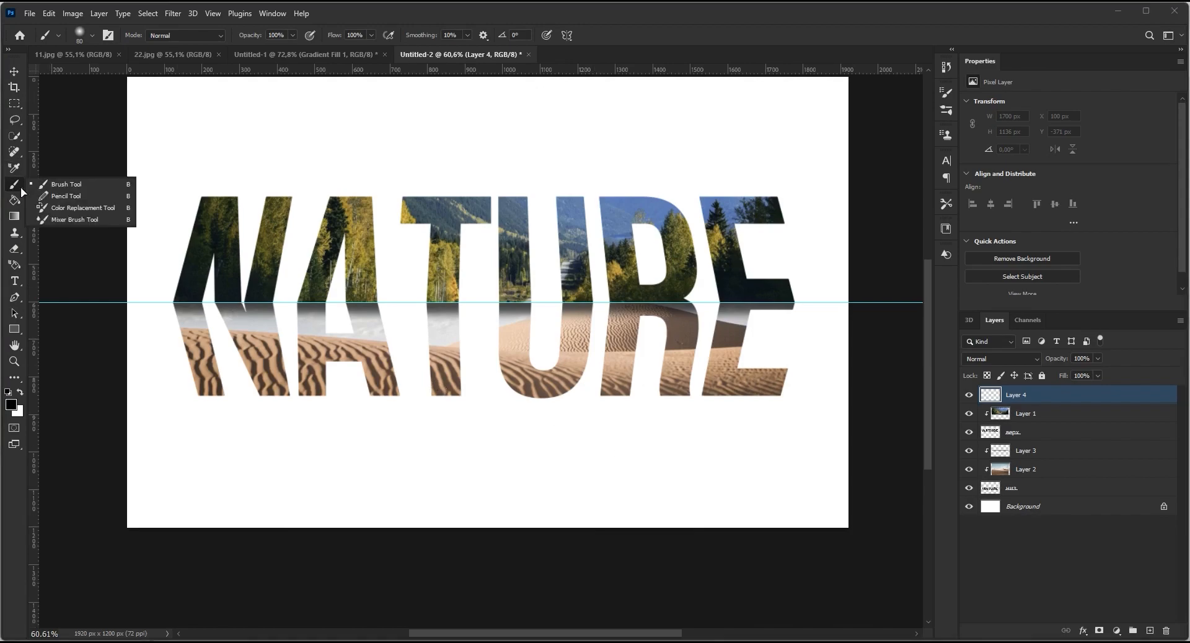
{"action": "left_click", "coordinate": [55, 182]}
{"action": "left_click", "coordinate": [93, 36]}
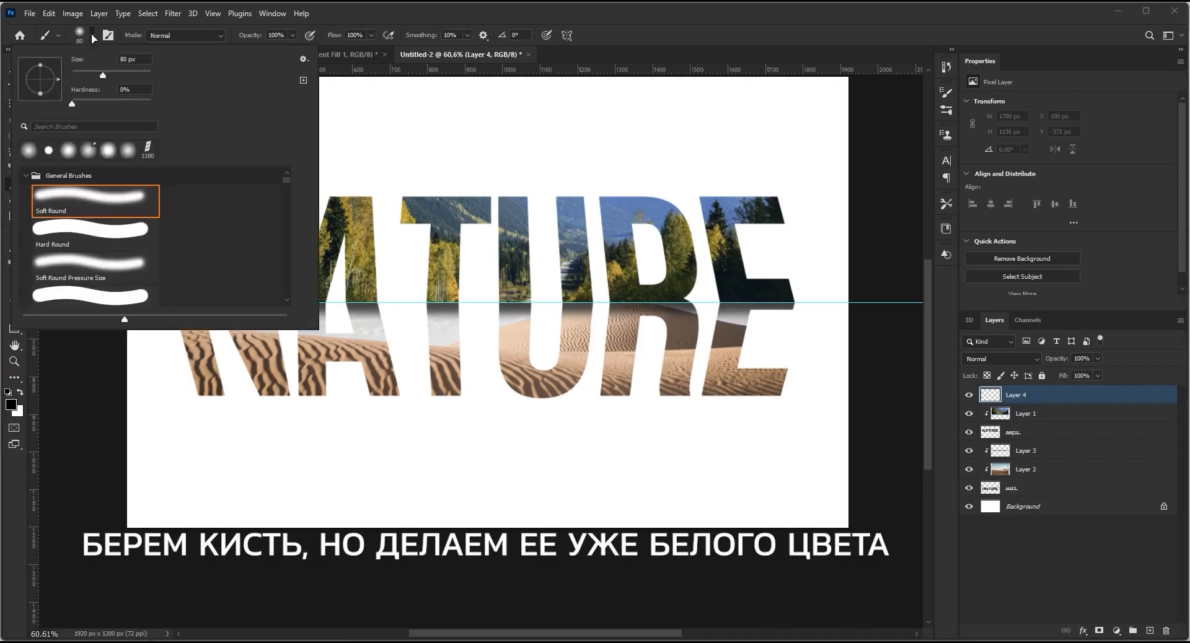
{"action": "left_click_drag", "start_coordinate": [74, 104], "coordinate": [67, 106]}
{"action": "left_click", "coordinate": [357, 25]}
{"action": "left_click", "coordinate": [10, 404]}
{"action": "left_click_drag", "start_coordinate": [595, 149], "coordinate": [563, 109]}
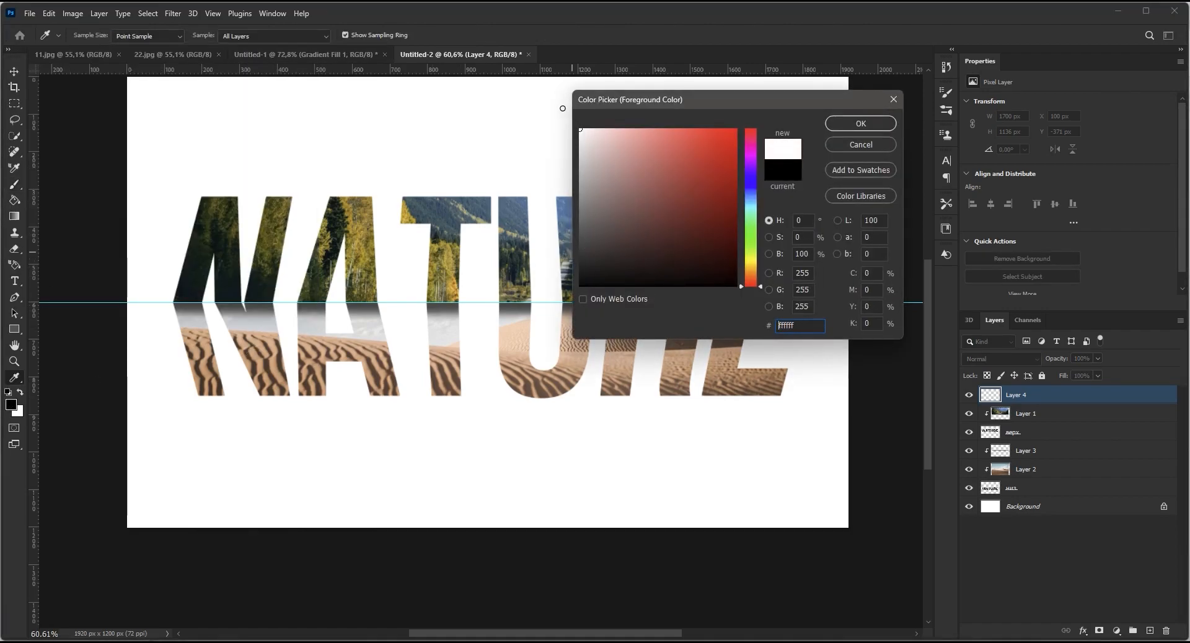
{"action": "left_click", "coordinate": [876, 128]}
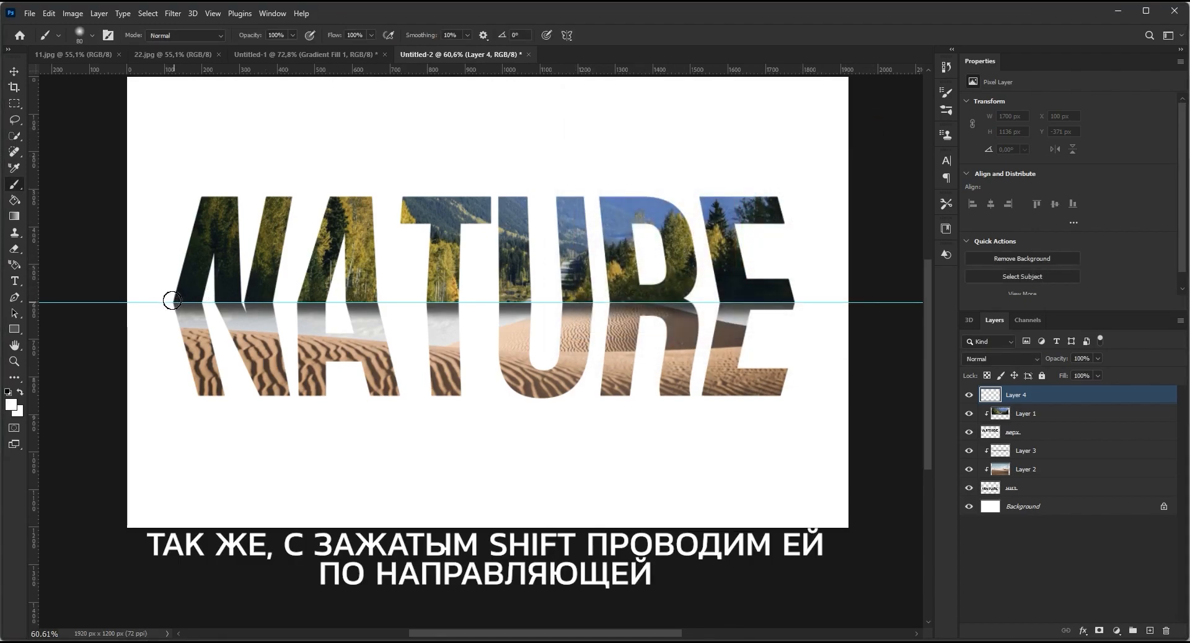
{"action": "left_click_drag", "start_coordinate": [171, 301], "coordinate": [799, 308]}
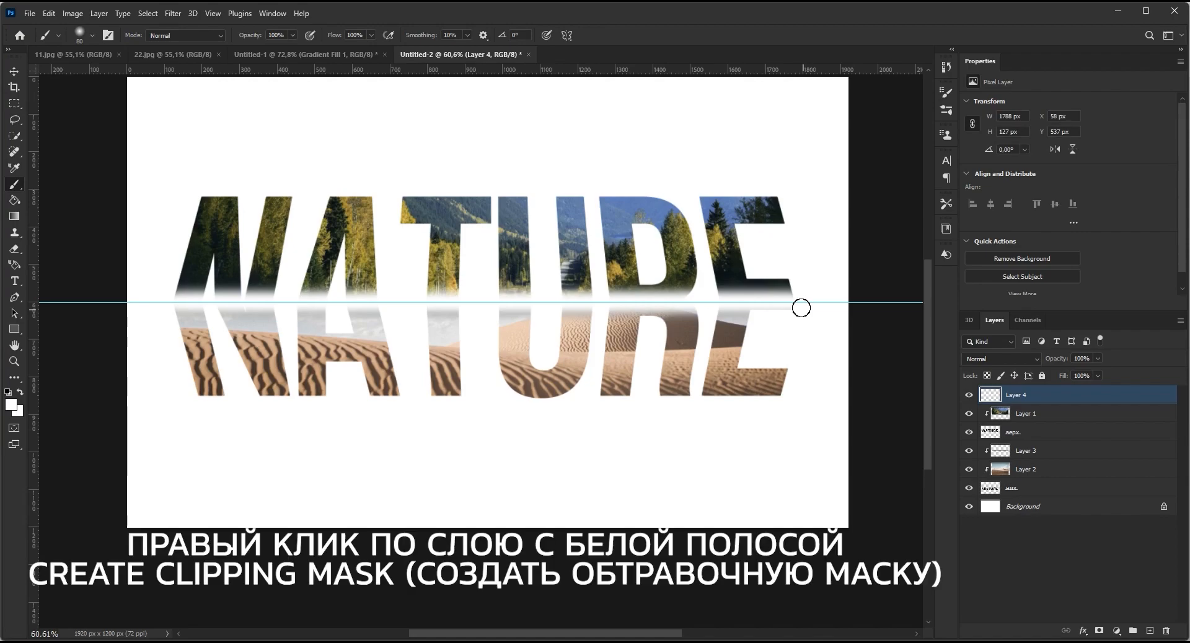
- Clip the white stroke layer to the upper letter halves and reduce its opacity to 60%
{"action": "right_click", "coordinate": [1102, 396]}
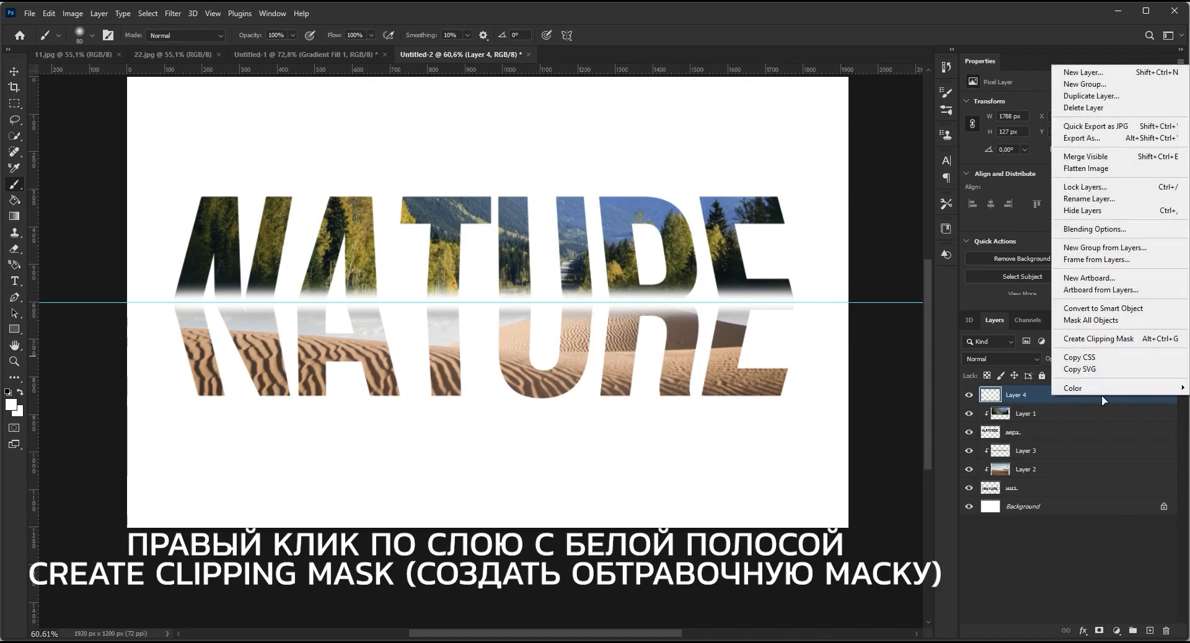
{"action": "left_click", "coordinate": [1104, 341]}
{"action": "left_click_drag", "start_coordinate": [1055, 360], "coordinate": [1033, 362]}
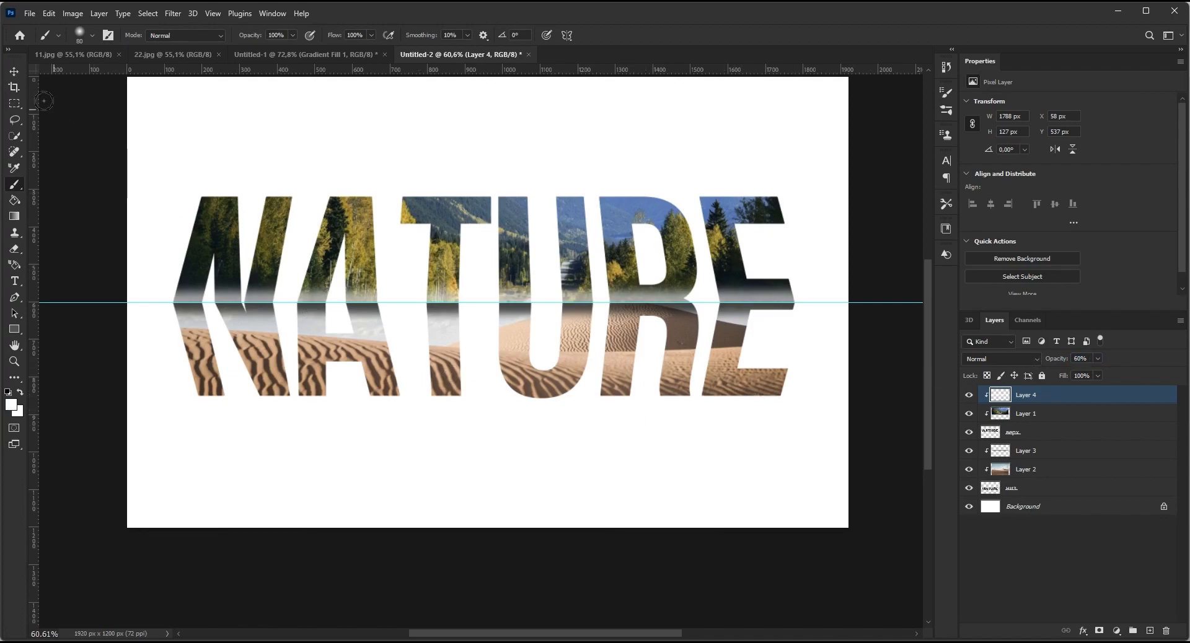
- Add a black Normal-mode drop shadow to the "верх" layer: opacity 50%, angle 90°, distance 20 px, spread 7%, size 40 px
{"action": "left_click", "coordinate": [13, 72]}
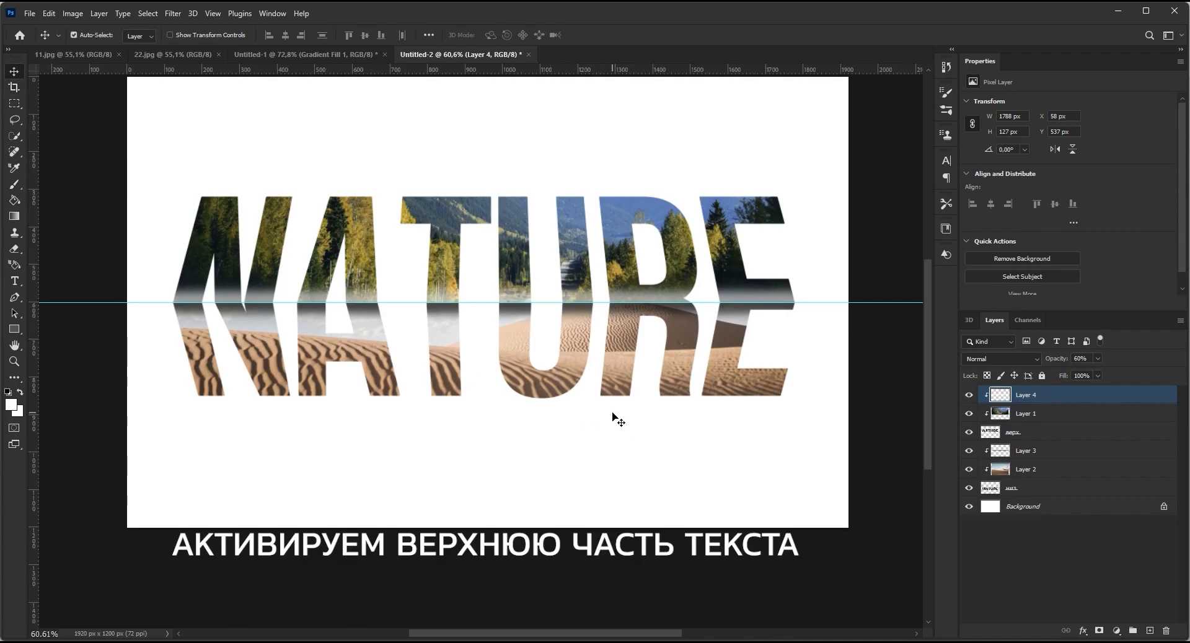
{"action": "left_click", "coordinate": [1061, 434]}
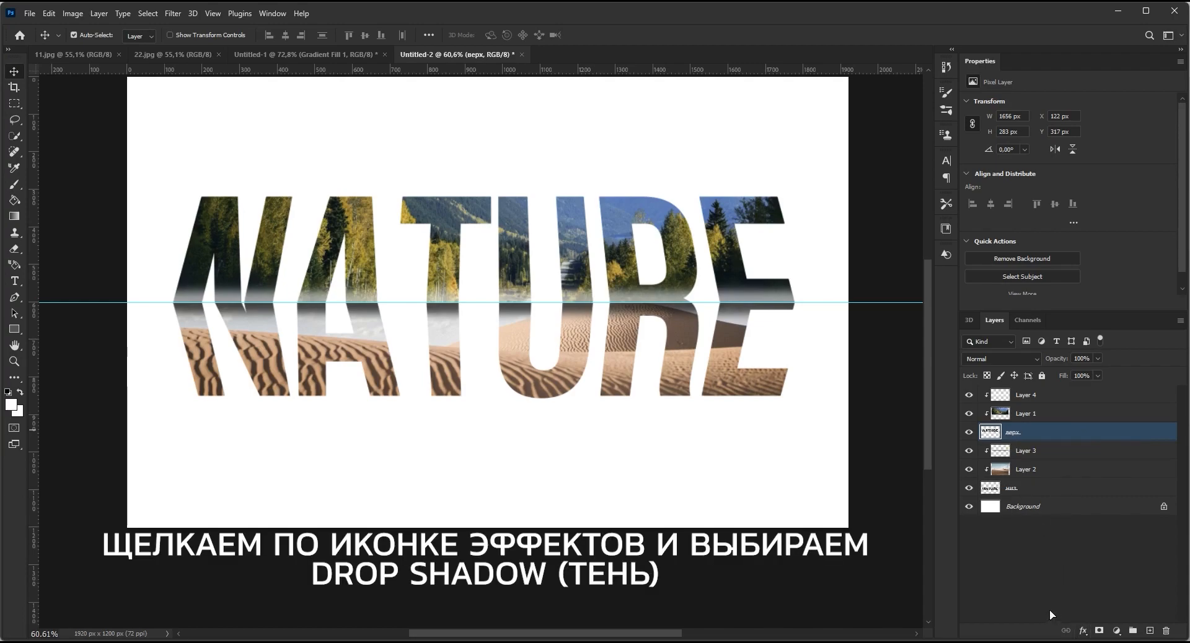
{"action": "left_click", "coordinate": [1082, 631]}
{"action": "left_click", "coordinate": [1086, 628]}
{"action": "left_click_drag", "start_coordinate": [267, 88], "coordinate": [268, 93]}
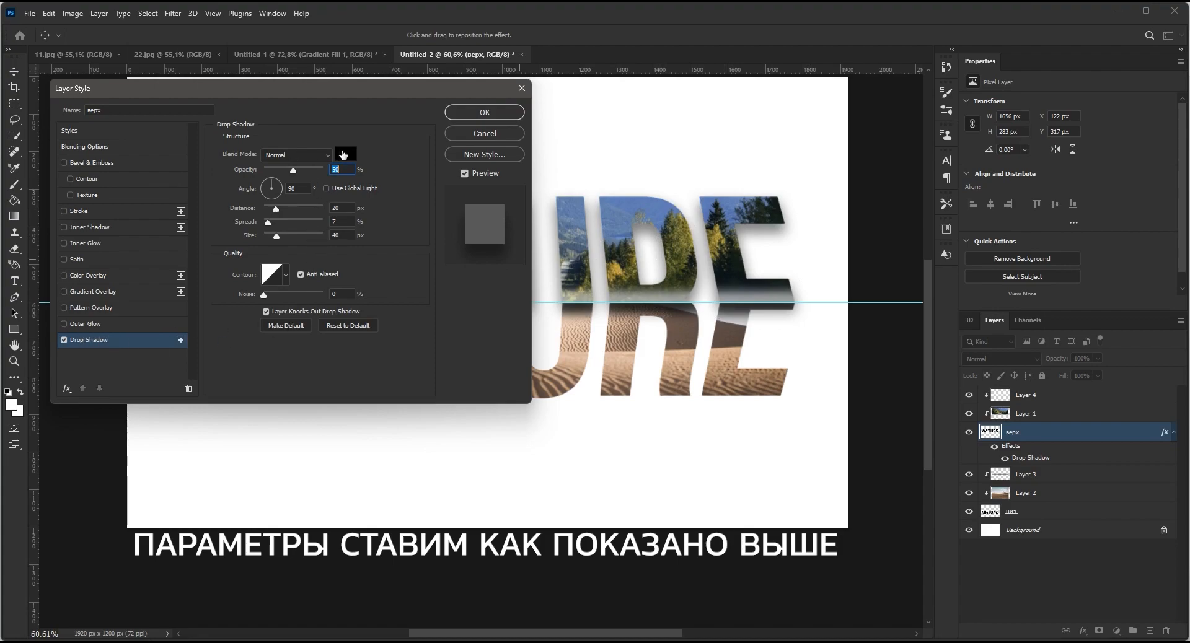
{"action": "left_click", "coordinate": [344, 169]}
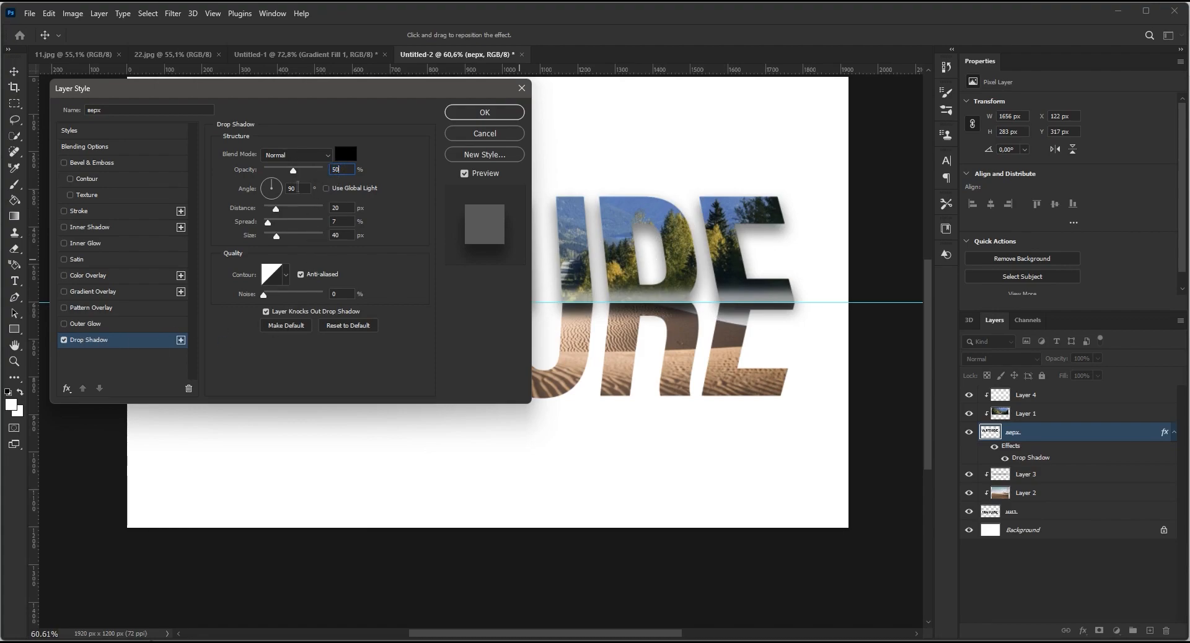
{"action": "left_click", "coordinate": [343, 235]}
{"action": "left_click", "coordinate": [453, 114]}
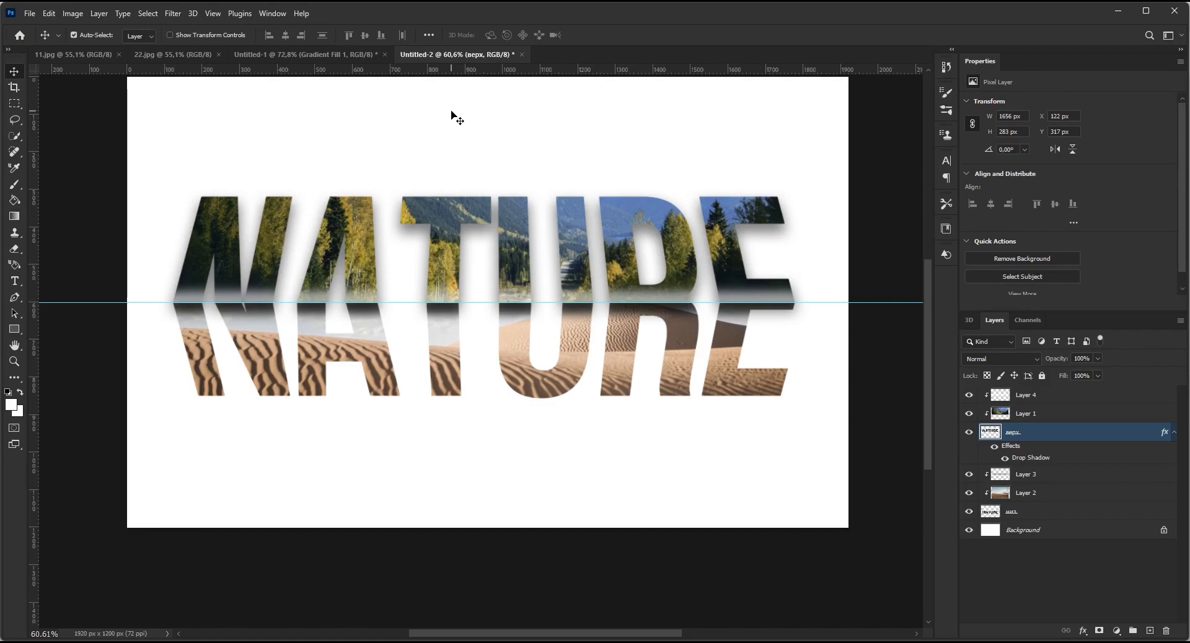
- Give the "низ" layer a matching black drop shadow: opacity 50%, angle 90°, distance 20 px, spread 7%, size 40 px
{"action": "left_click", "coordinate": [1066, 513]}
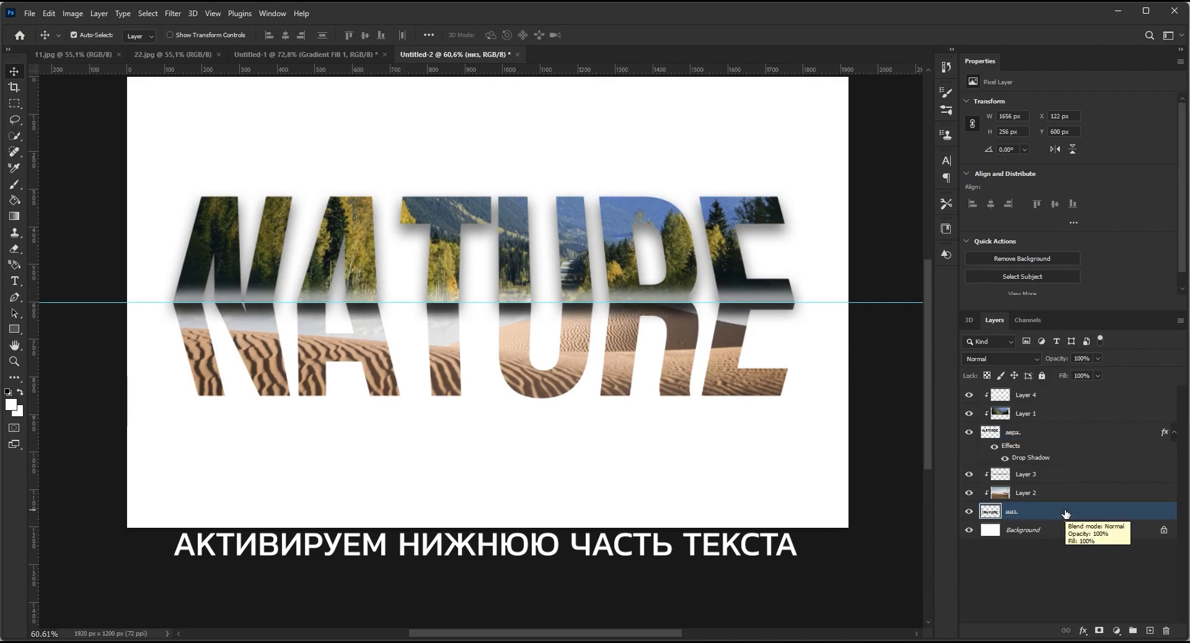
{"action": "left_click", "coordinate": [1083, 631]}
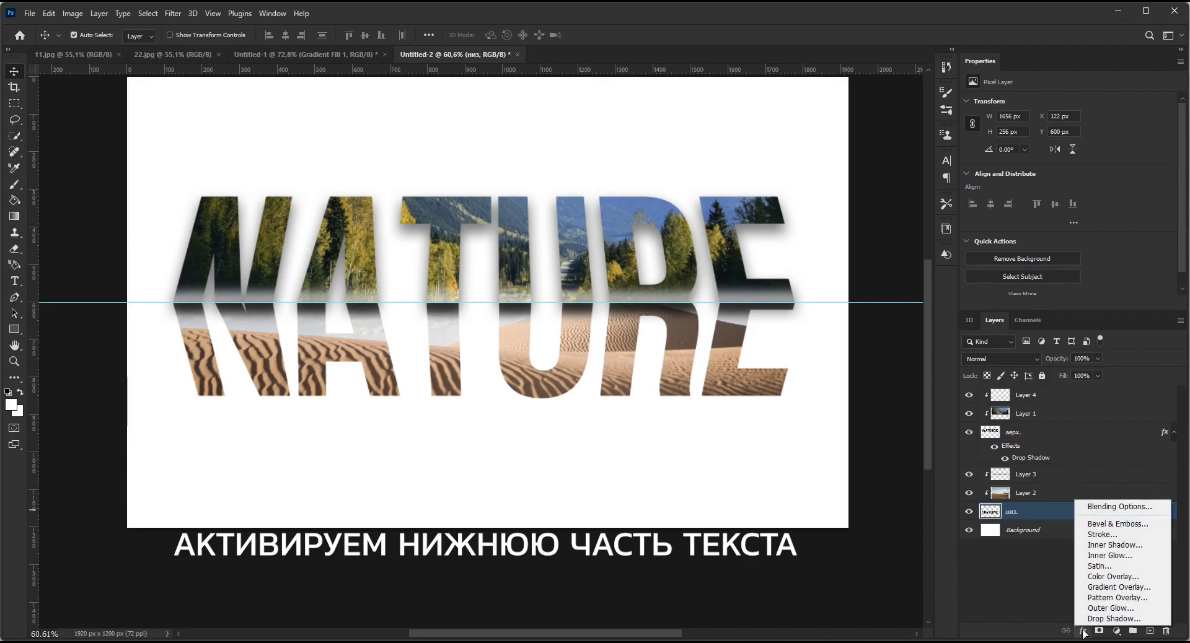
{"action": "left_click", "coordinate": [1110, 618]}
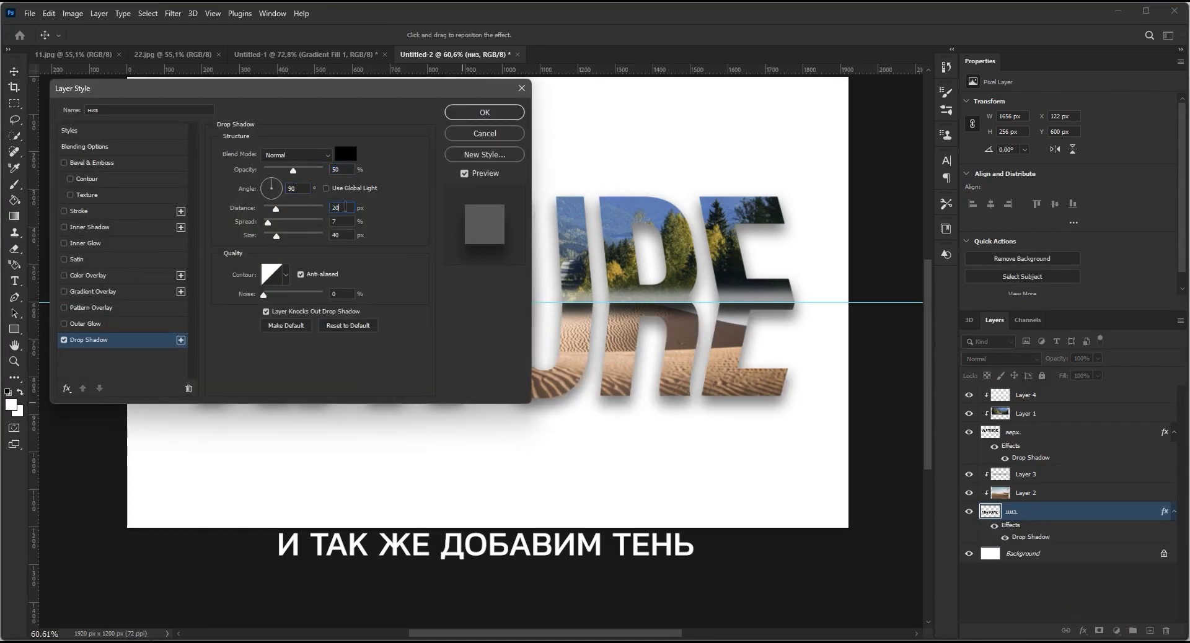
{"action": "left_click", "coordinate": [342, 235]}
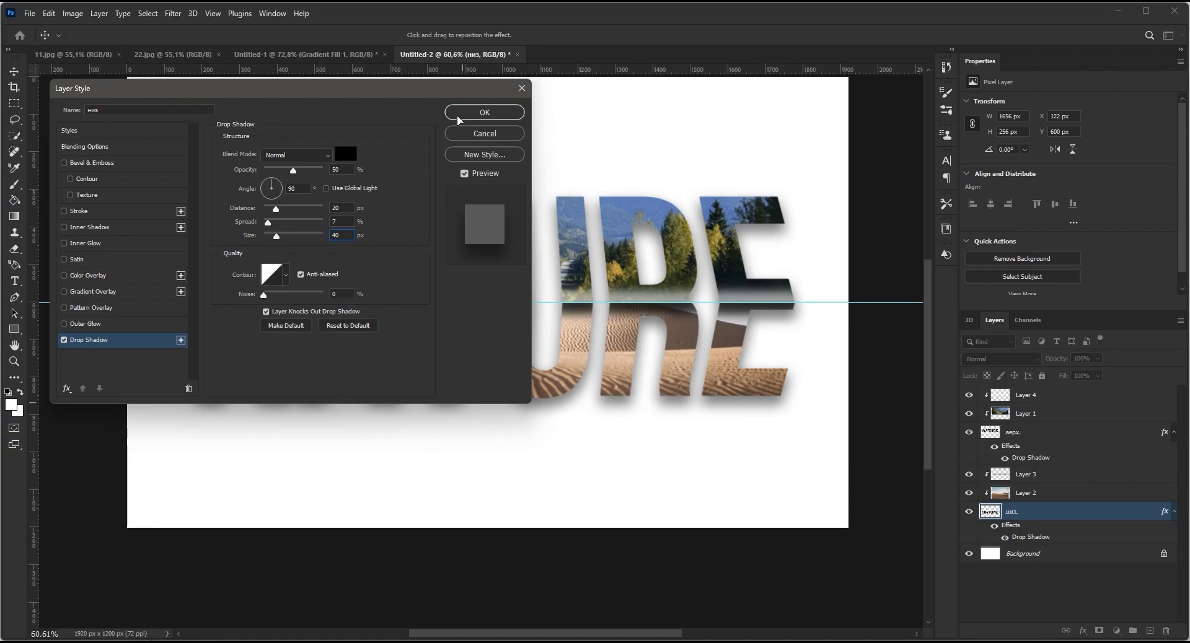
{"action": "left_click", "coordinate": [484, 112]}
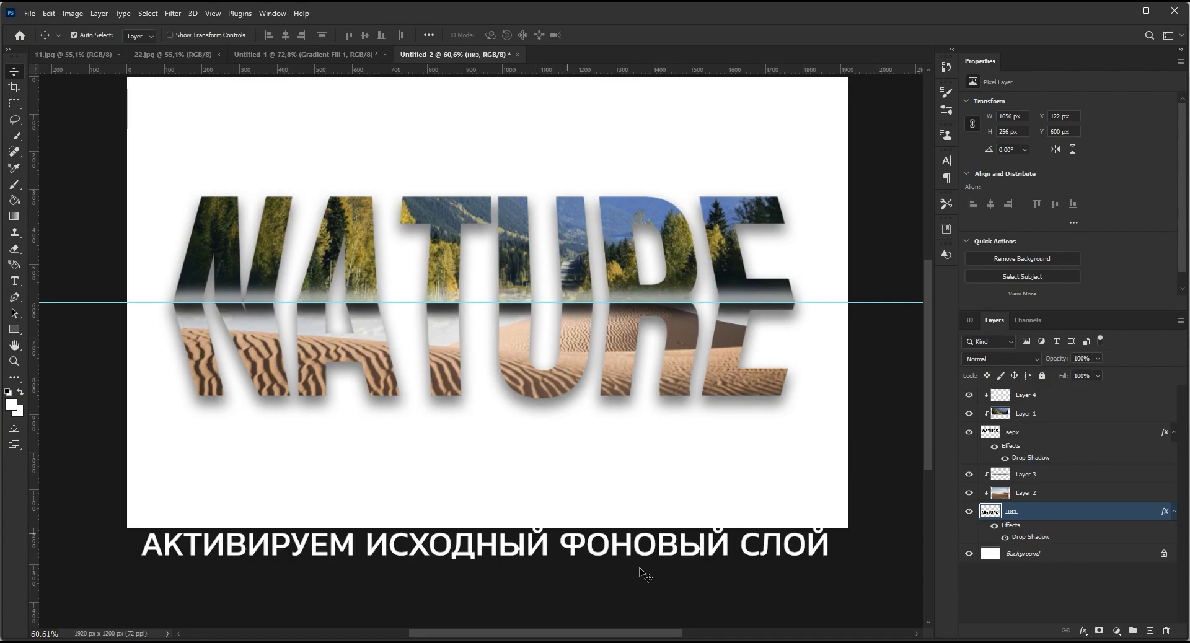
- Add a Gradient fill layer directly above the Background, with Radial style and a 90° angle
{"action": "left_click", "coordinate": [1093, 559]}
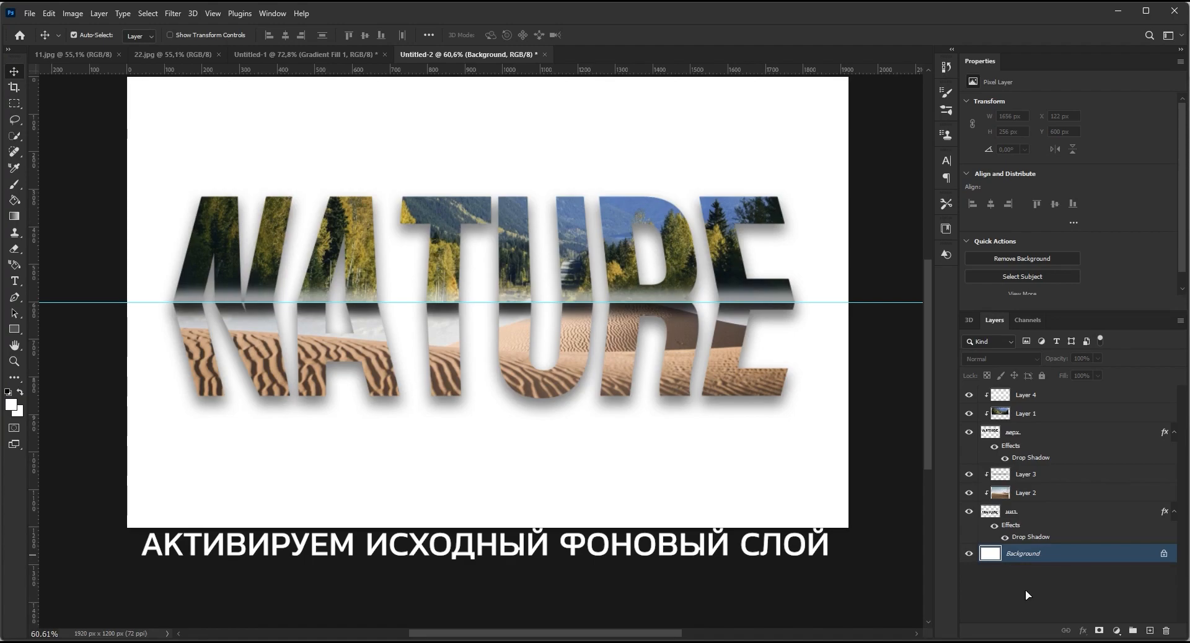
{"action": "left_click", "coordinate": [1117, 631]}
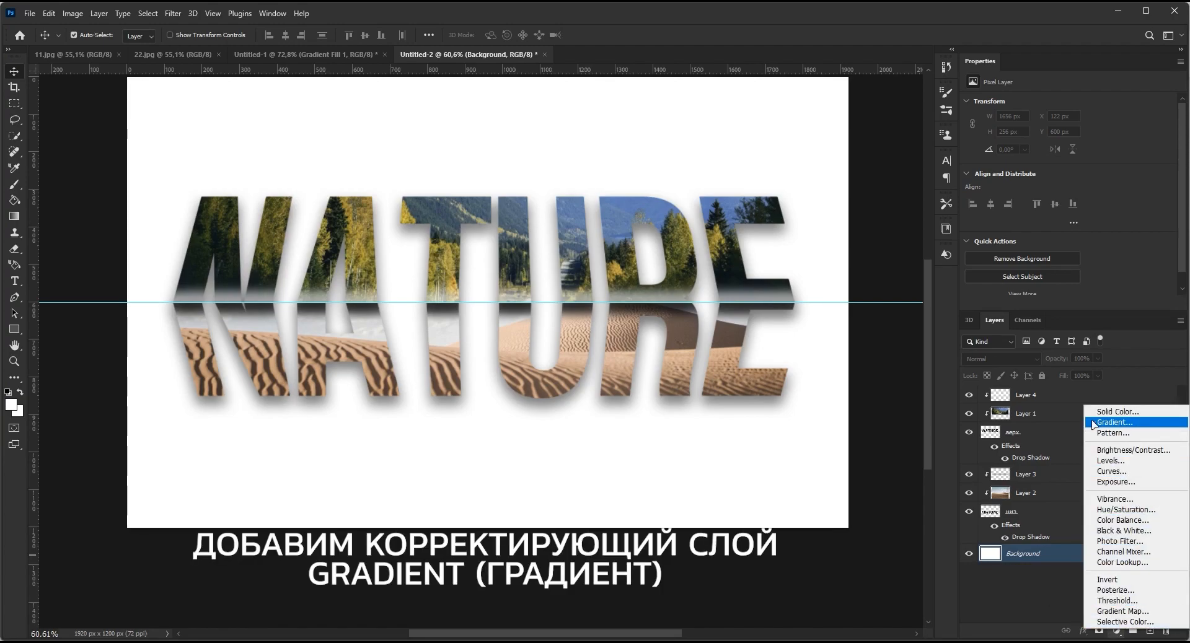
{"action": "left_click", "coordinate": [1158, 425]}
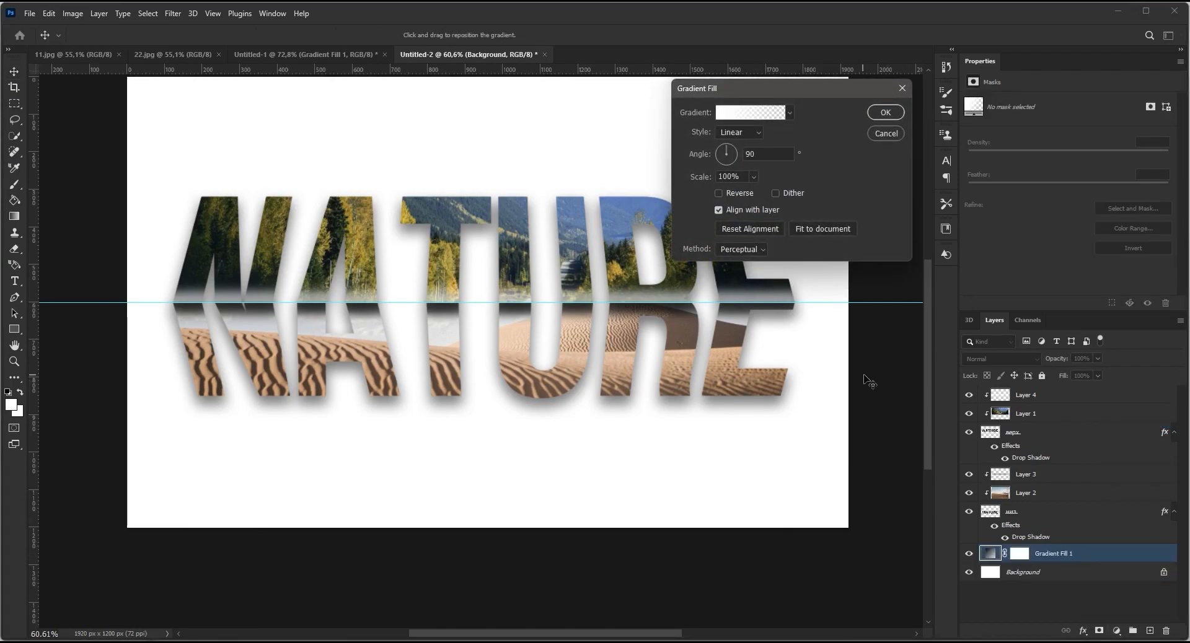
{"action": "left_click", "coordinate": [745, 134]}
{"action": "left_click", "coordinate": [741, 156]}
- Set the gradient's starting colour stop to the light sand tone dea280 sampled from the dunes in the lettering
{"action": "left_click", "coordinate": [753, 113]}
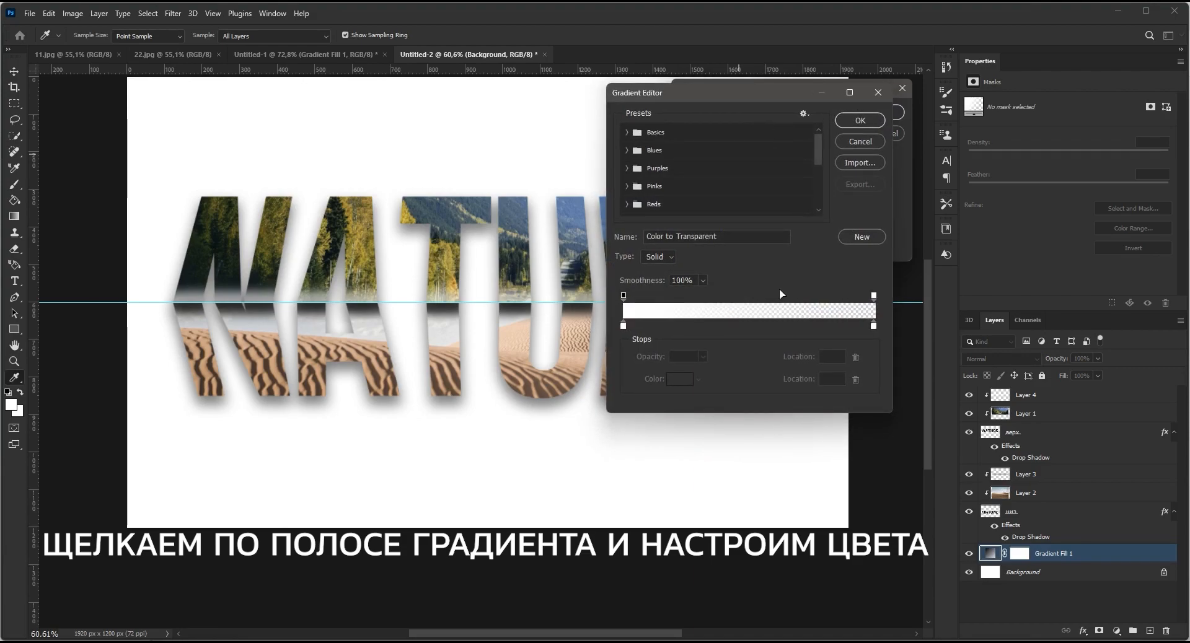
{"action": "left_click", "coordinate": [623, 326]}
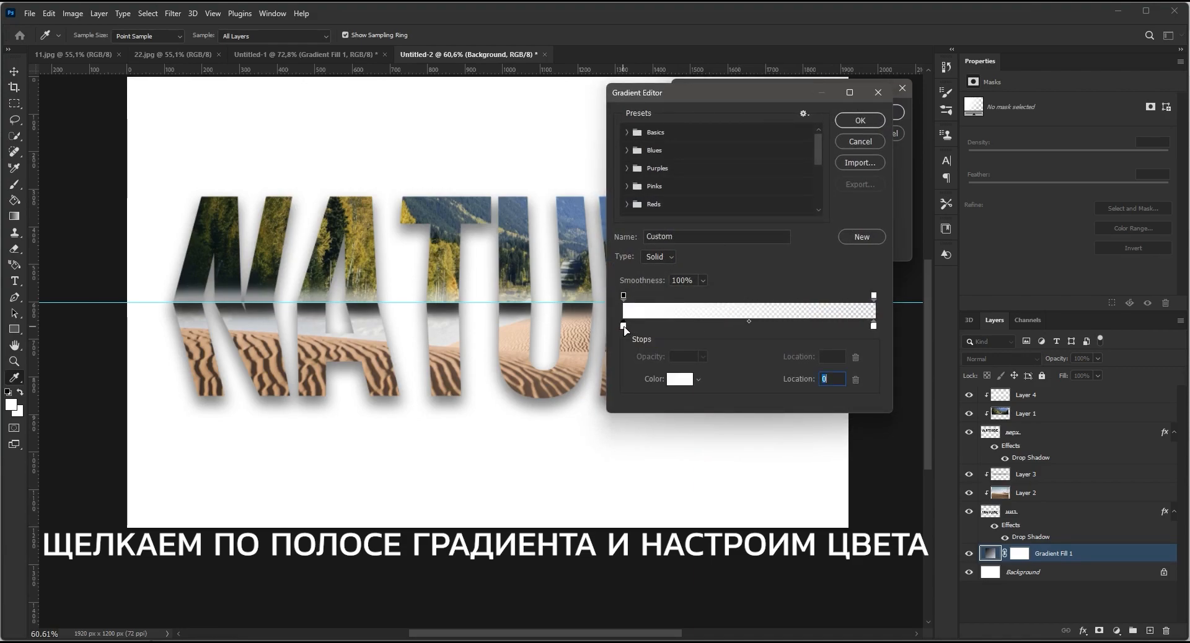
{"action": "left_click", "coordinate": [678, 381]}
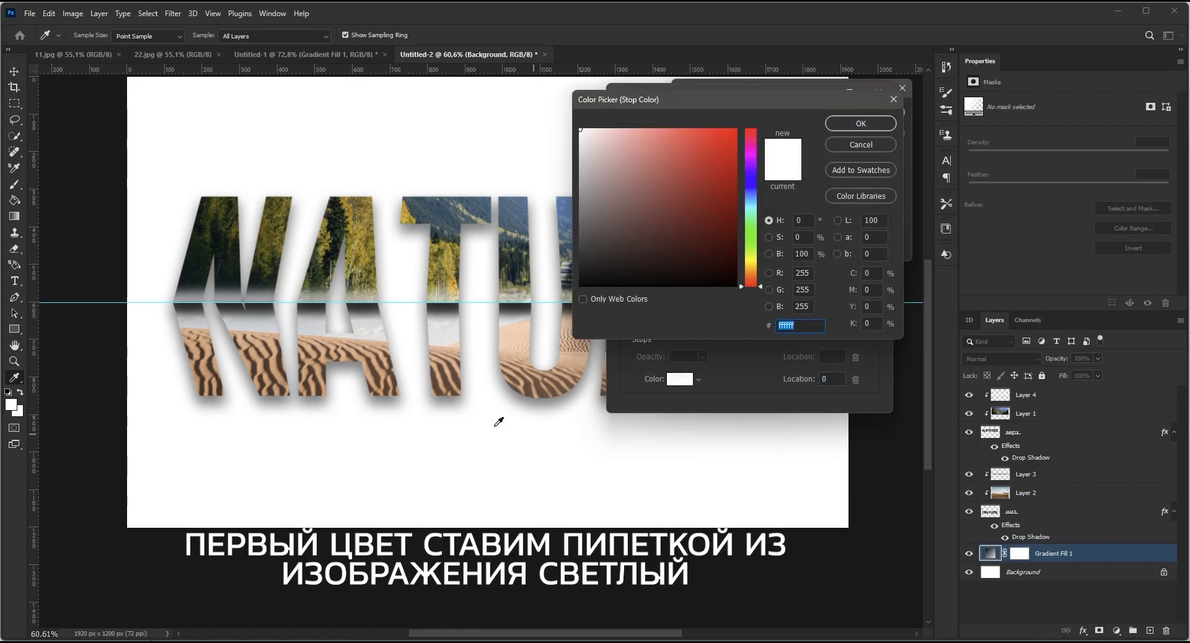
{"action": "left_click", "coordinate": [441, 375]}
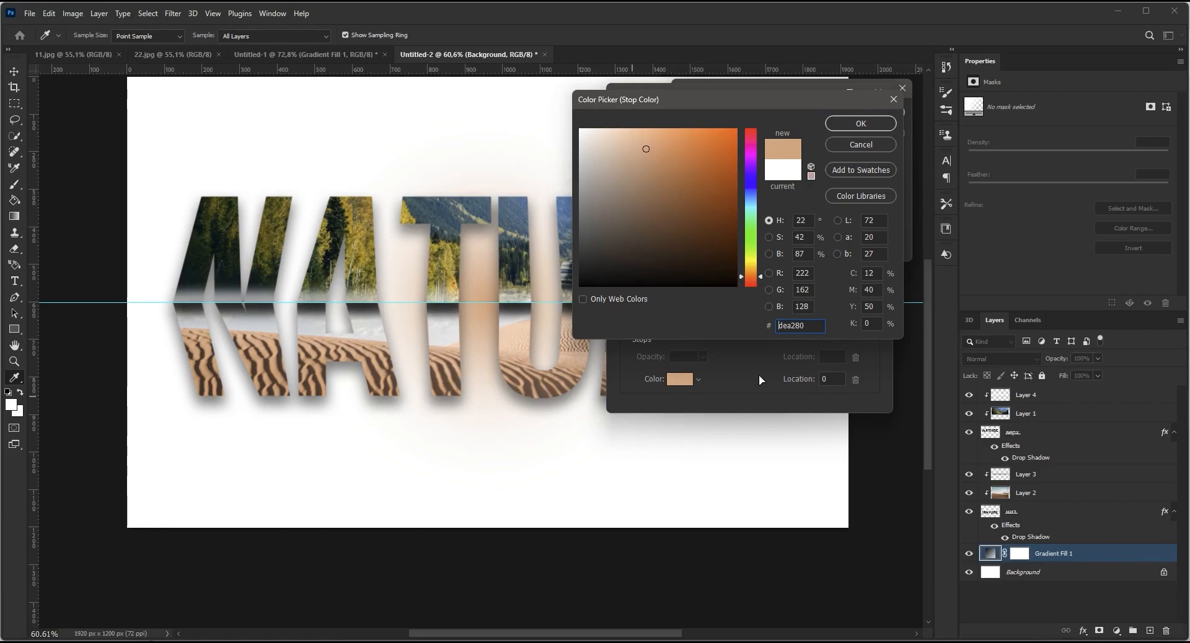
{"action": "left_click", "coordinate": [842, 122]}
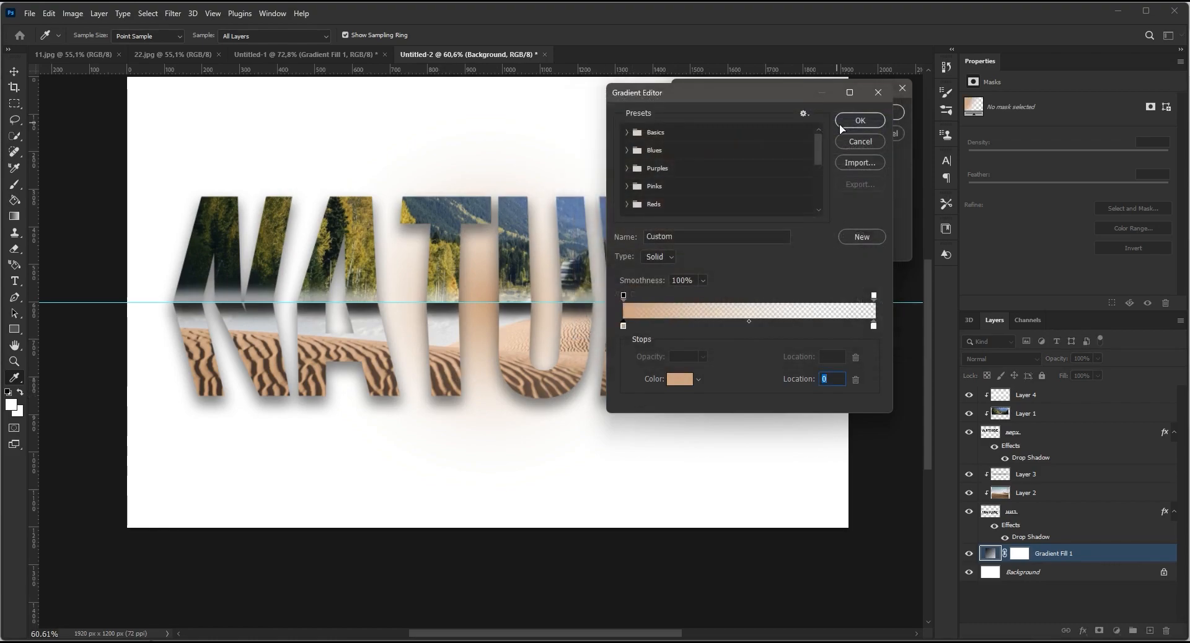
- Set the gradient's end colour stop to the dark green 3b4d1a sampled from the forest, and accept the edited gradient
{"action": "left_click", "coordinate": [873, 325]}
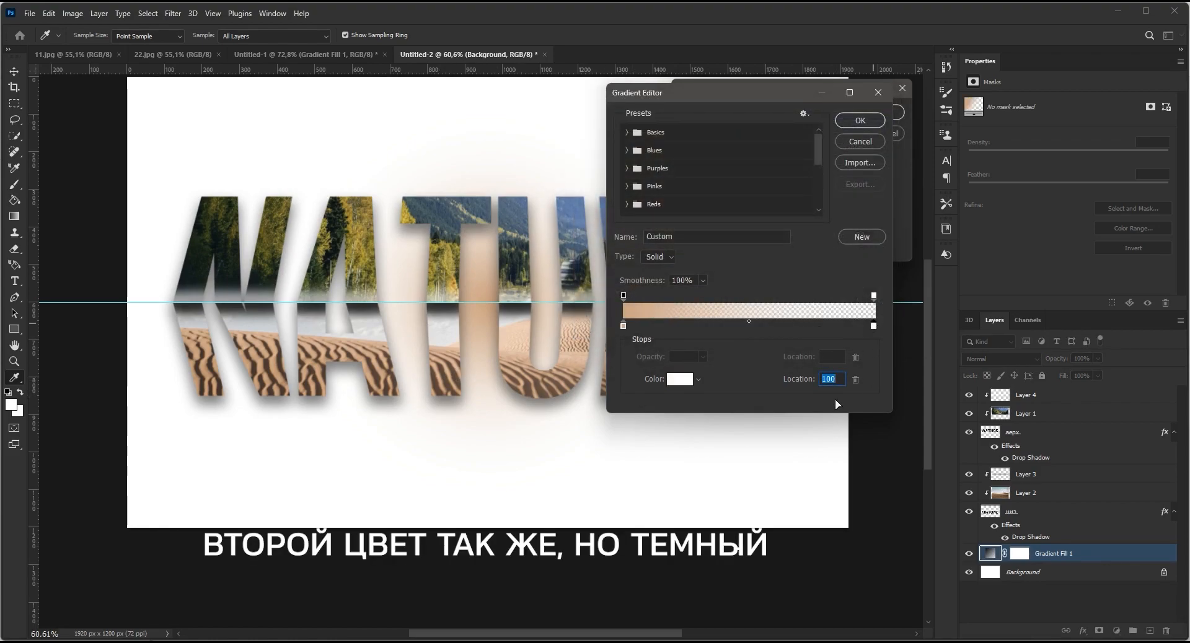
{"action": "left_click", "coordinate": [678, 380]}
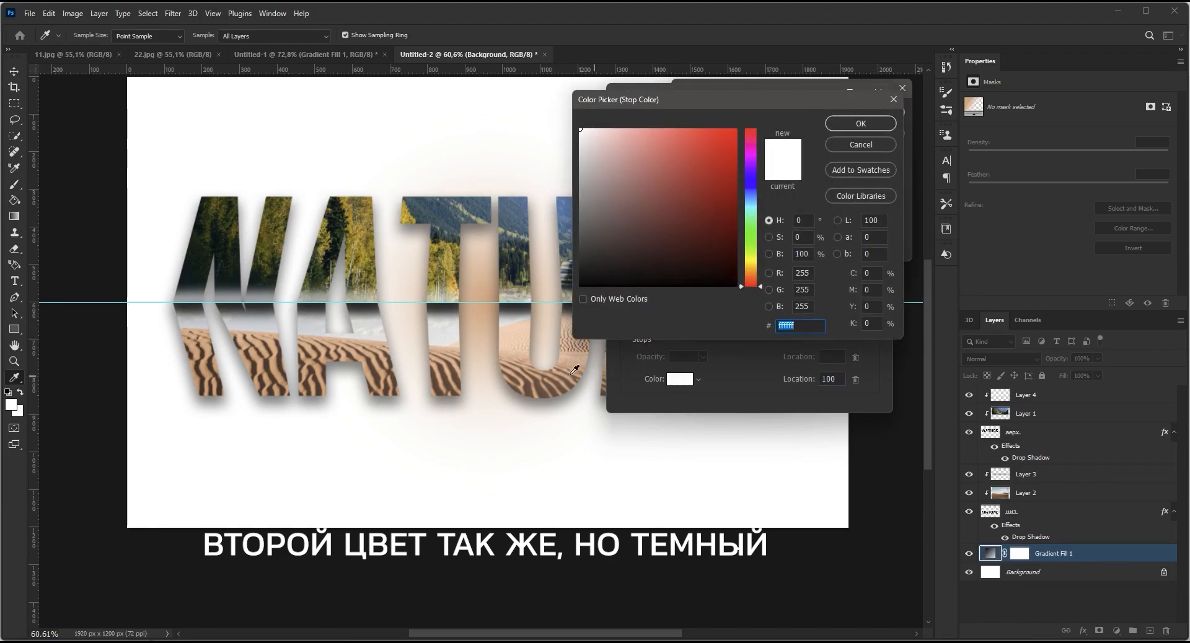
{"action": "left_click", "coordinate": [363, 251]}
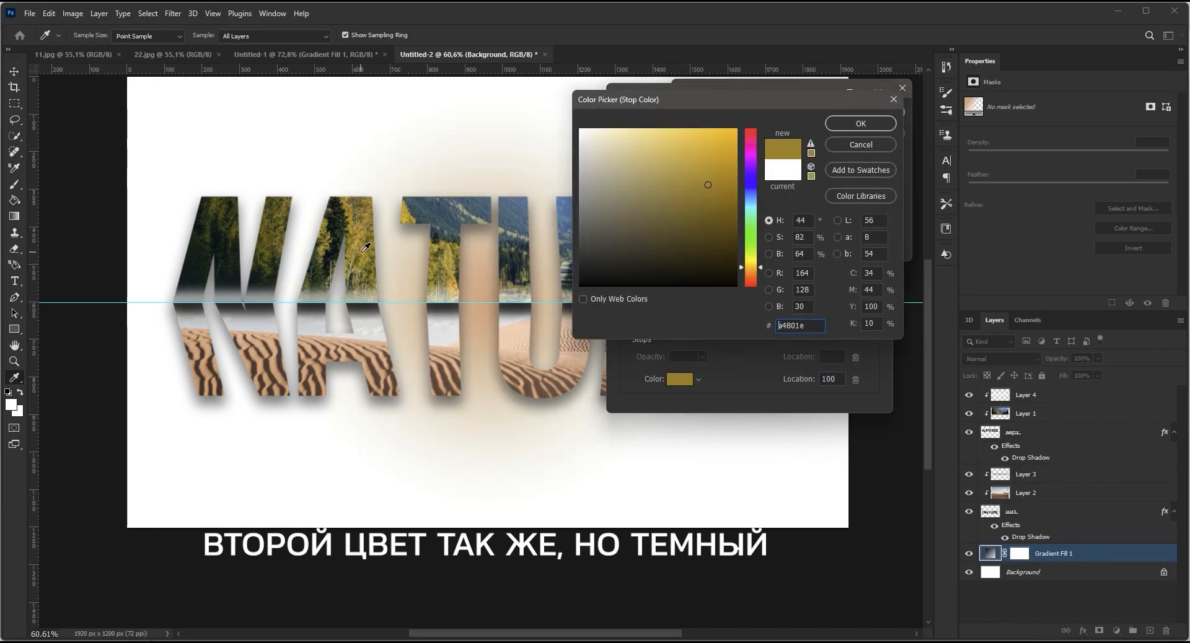
{"action": "left_click", "coordinate": [331, 252]}
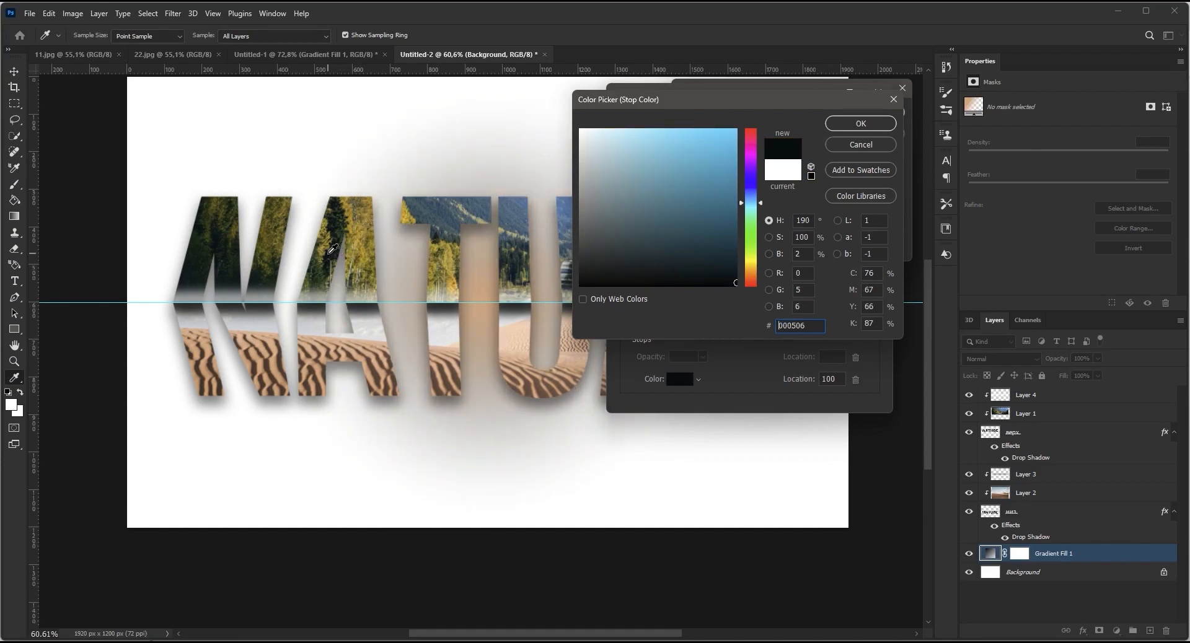
{"action": "left_click", "coordinate": [329, 248]}
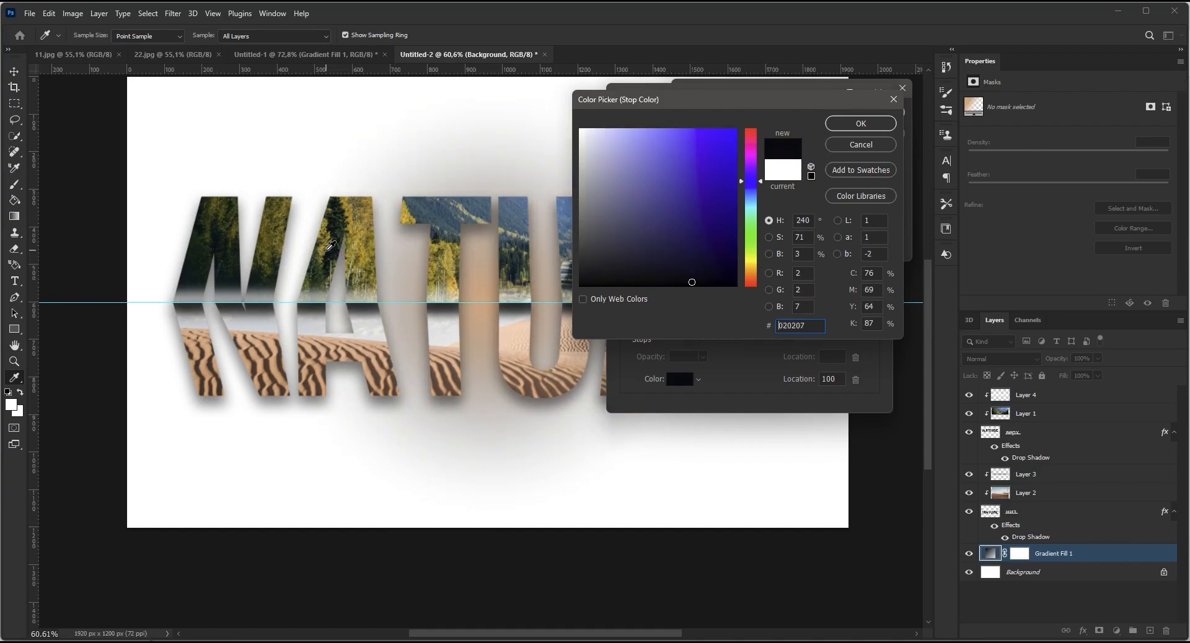
{"action": "left_click", "coordinate": [315, 273]}
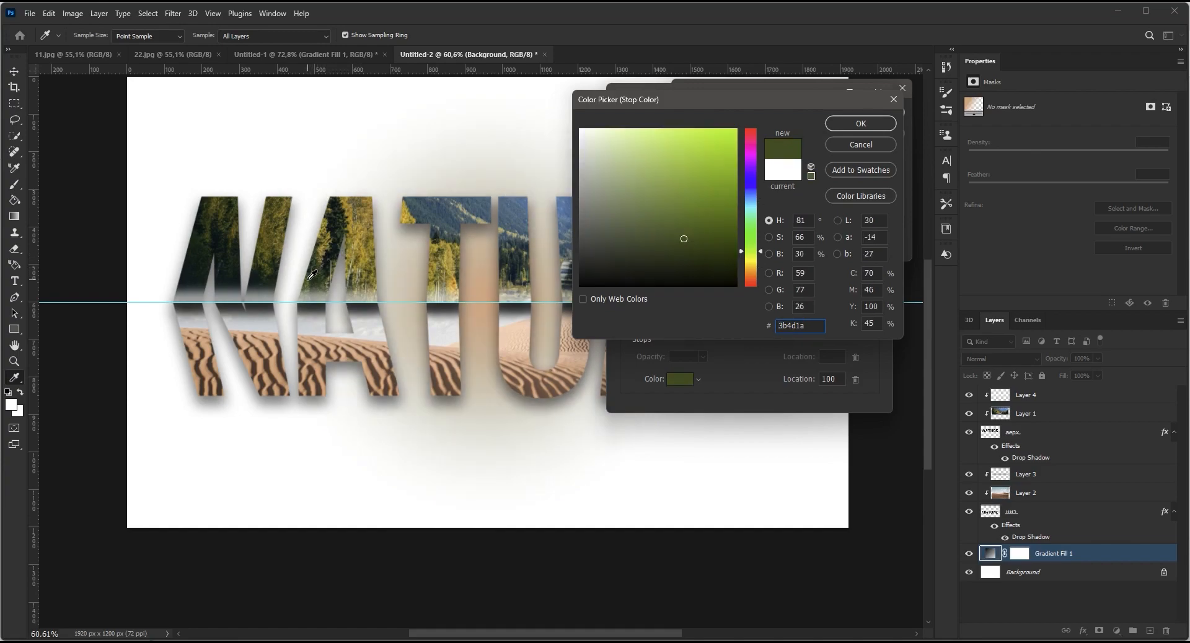
{"action": "left_click", "coordinate": [835, 128]}
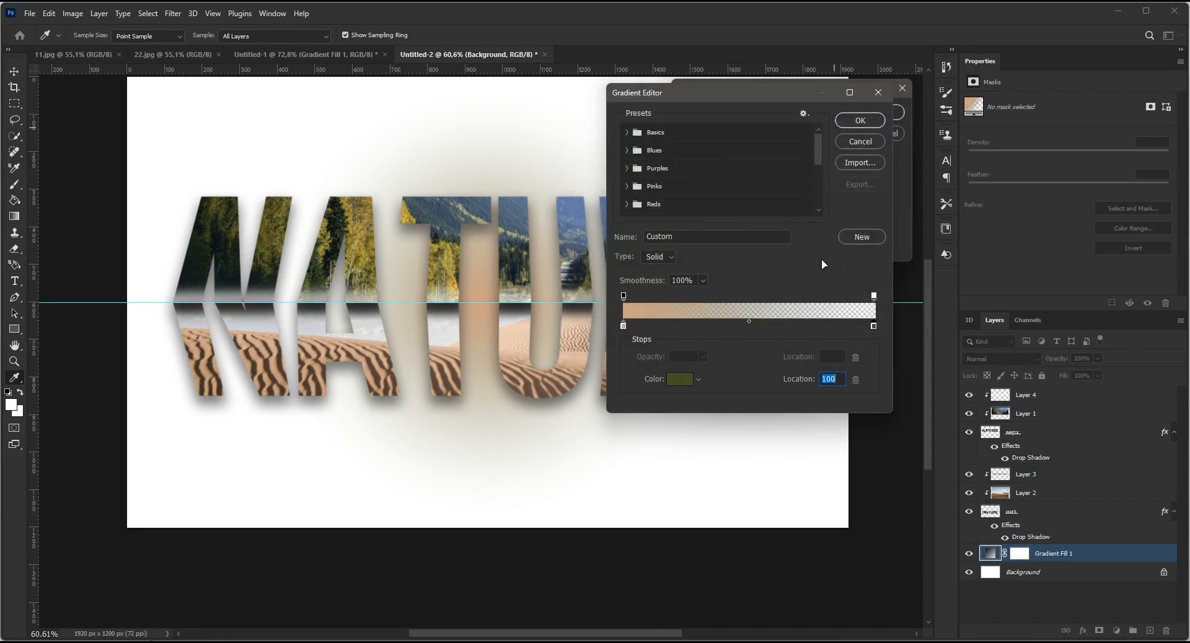
{"action": "left_click", "coordinate": [852, 125]}
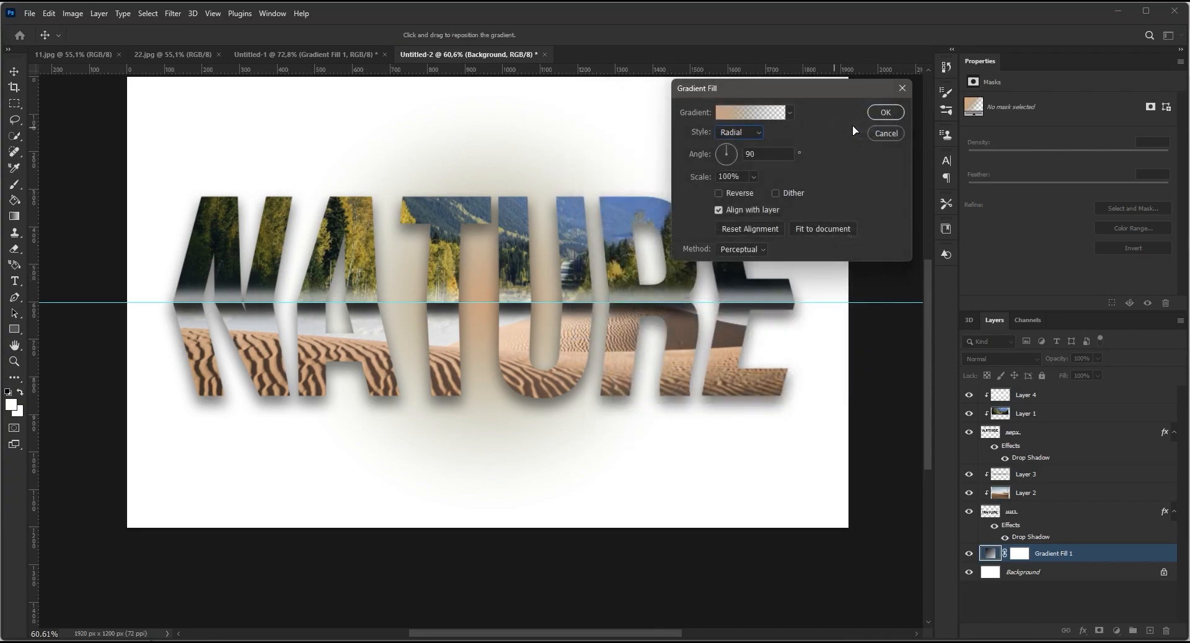
- Reverse the radial gradient fill, enlarge its scale to about 152%, and accept the fill settings
{"action": "left_click", "coordinate": [719, 194]}
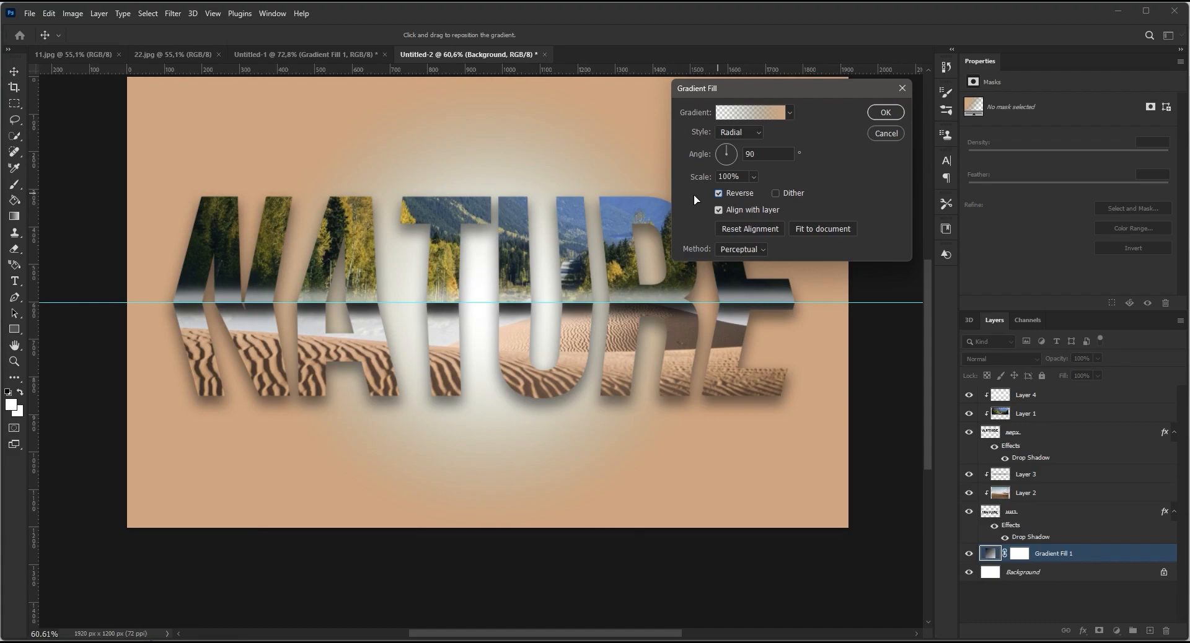
{"action": "left_click_drag", "start_coordinate": [755, 192], "coordinate": [759, 193]}
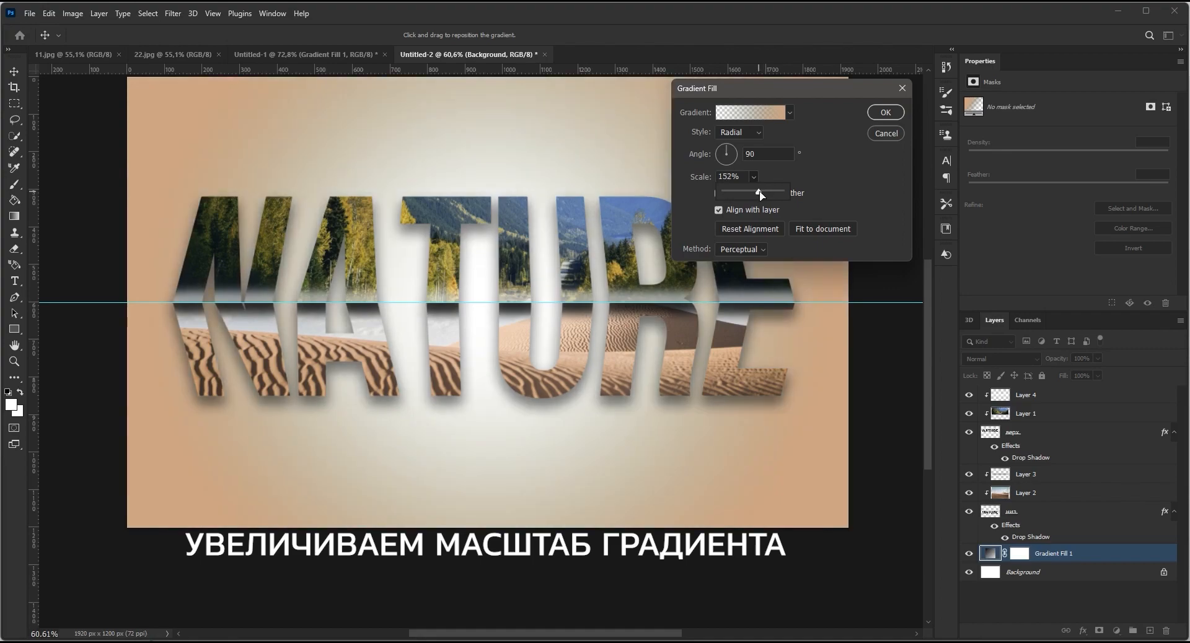
{"action": "left_click", "coordinate": [847, 192]}
{"action": "left_click", "coordinate": [873, 113]}
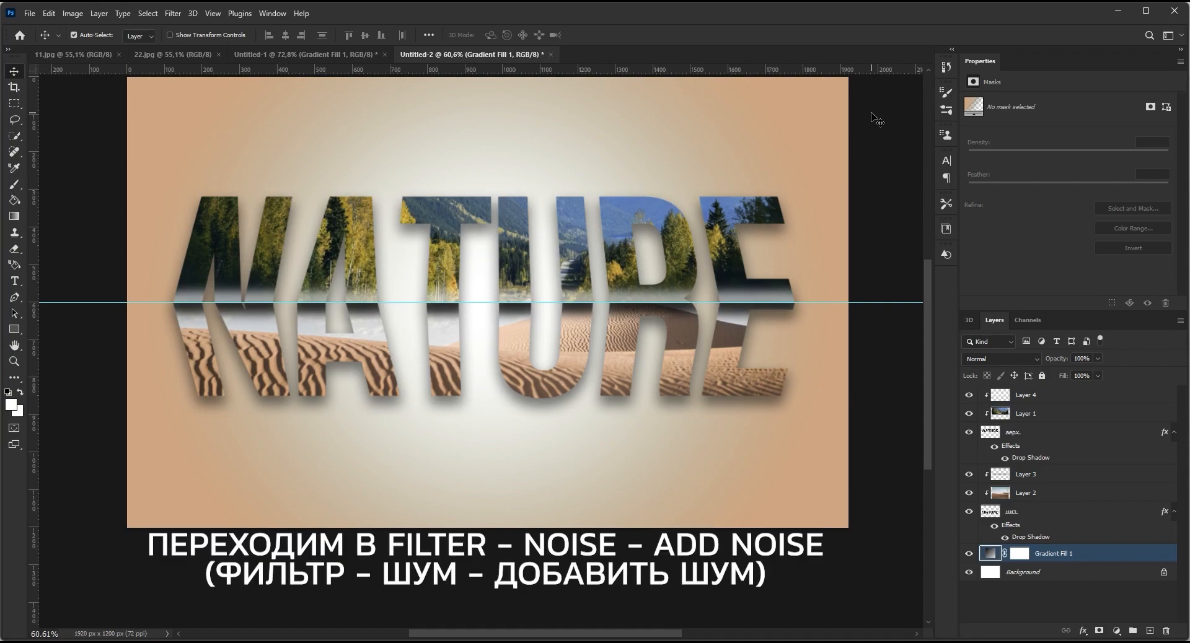
- Convert the Gradient Fill 1 layer to a smart object and apply uniform, monochromatic Add Noise at 10.59%
{"action": "left_click", "coordinate": [173, 14]}
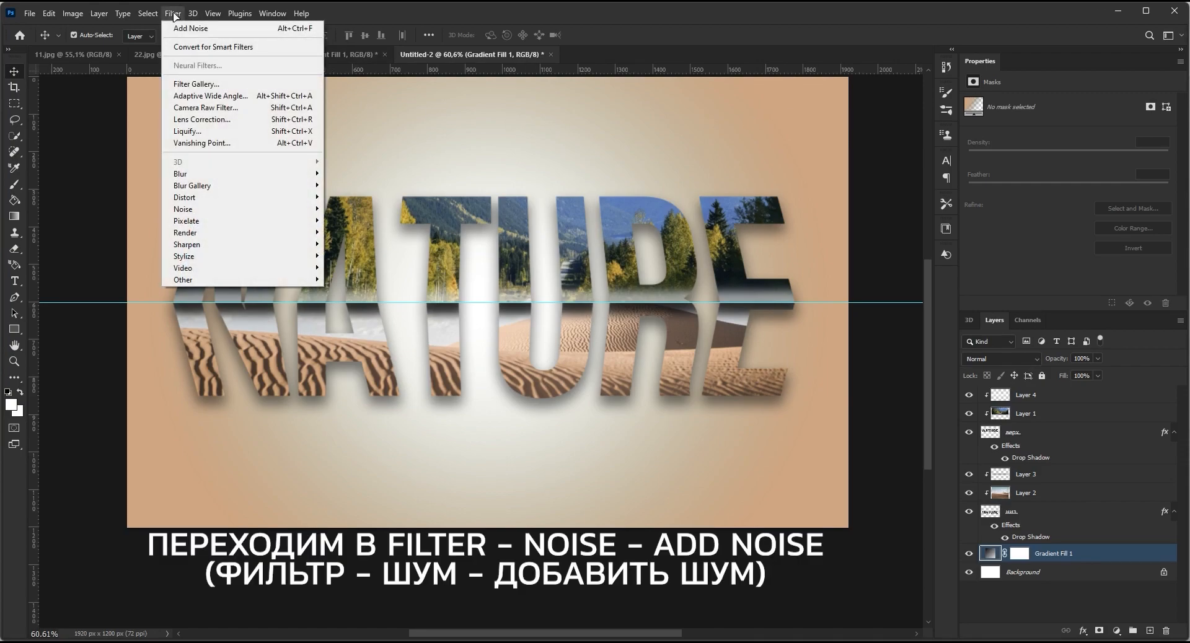
{"action": "mouse_move", "coordinate": [203, 211]}
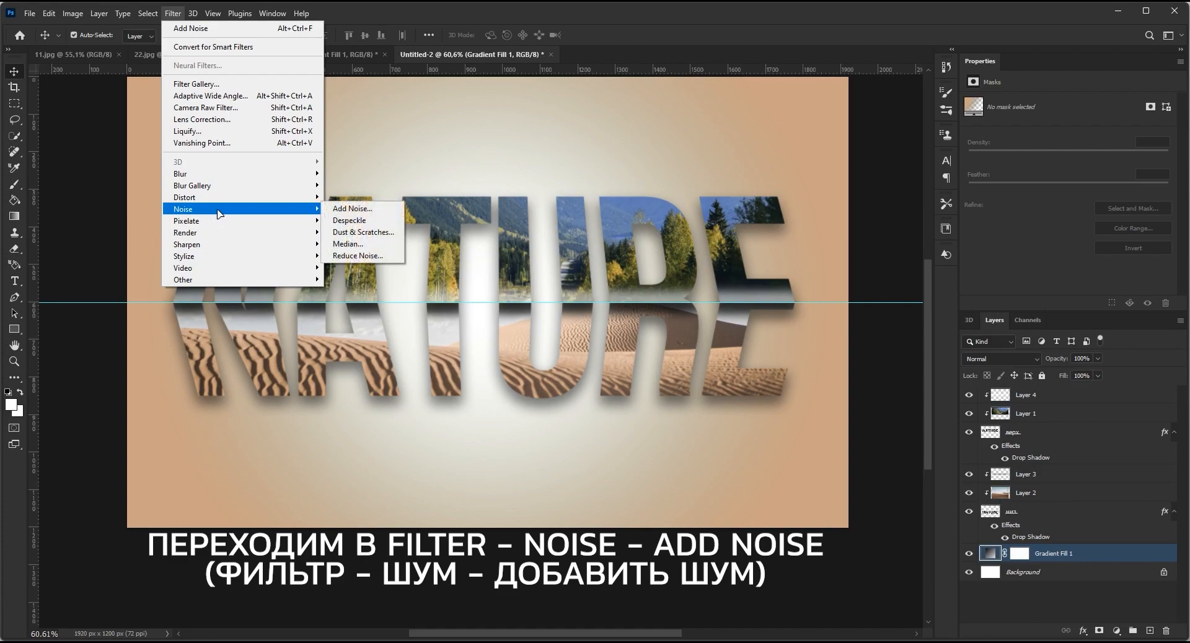
{"action": "left_click", "coordinate": [386, 211]}
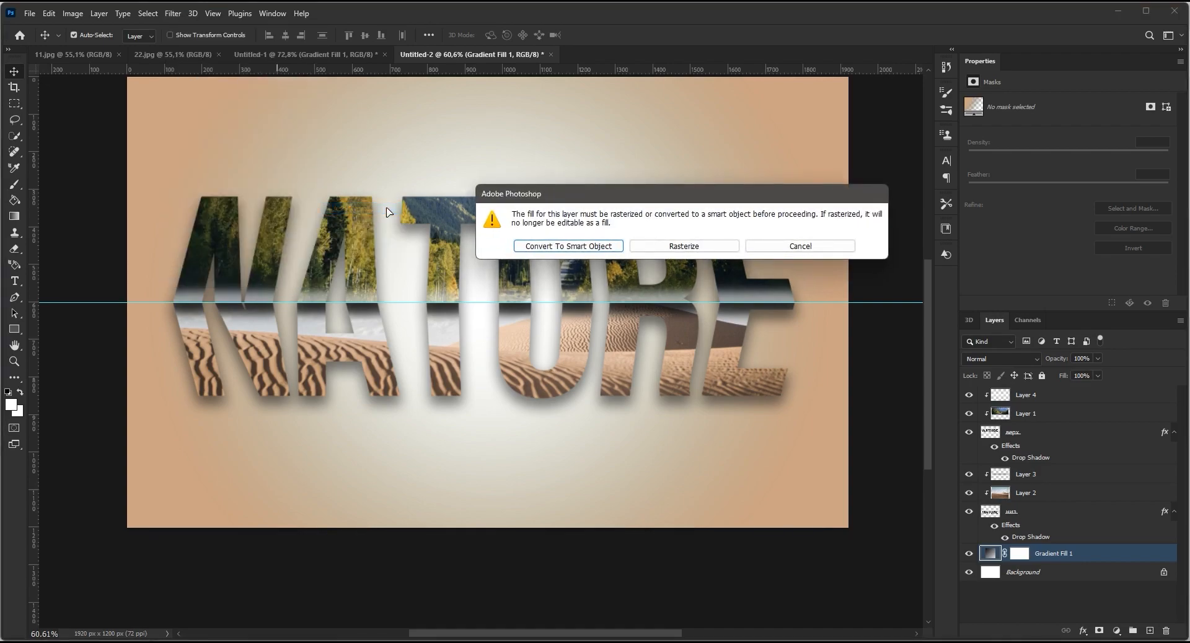
{"action": "left_click", "coordinate": [607, 246]}
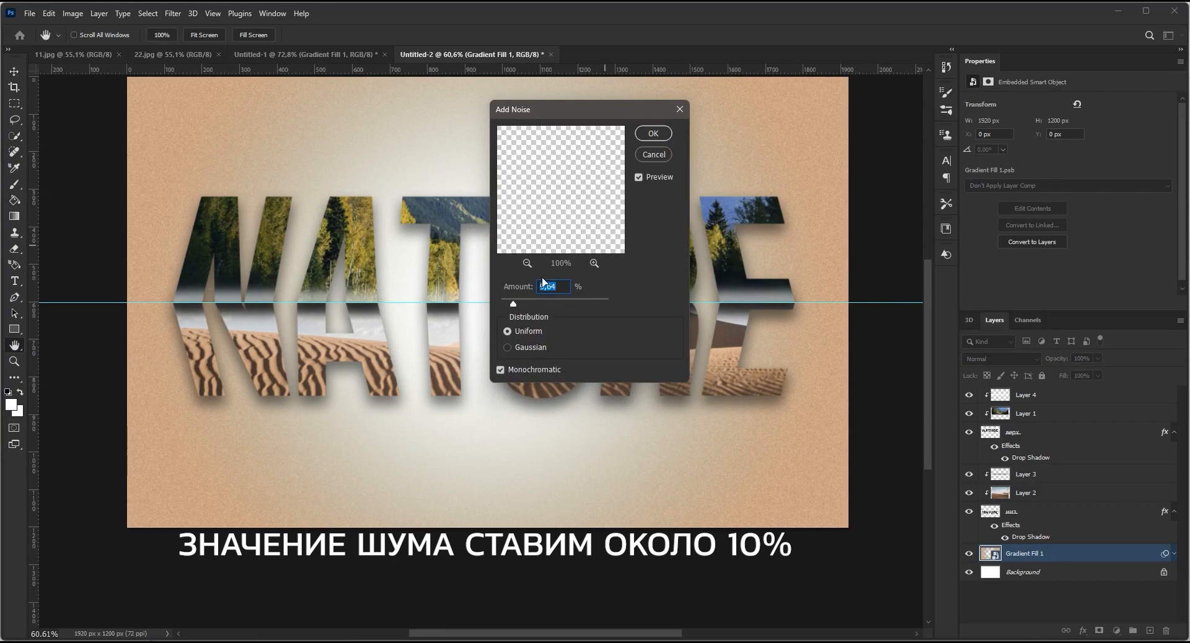
{"action": "left_click_drag", "start_coordinate": [514, 306], "coordinate": [525, 308]}
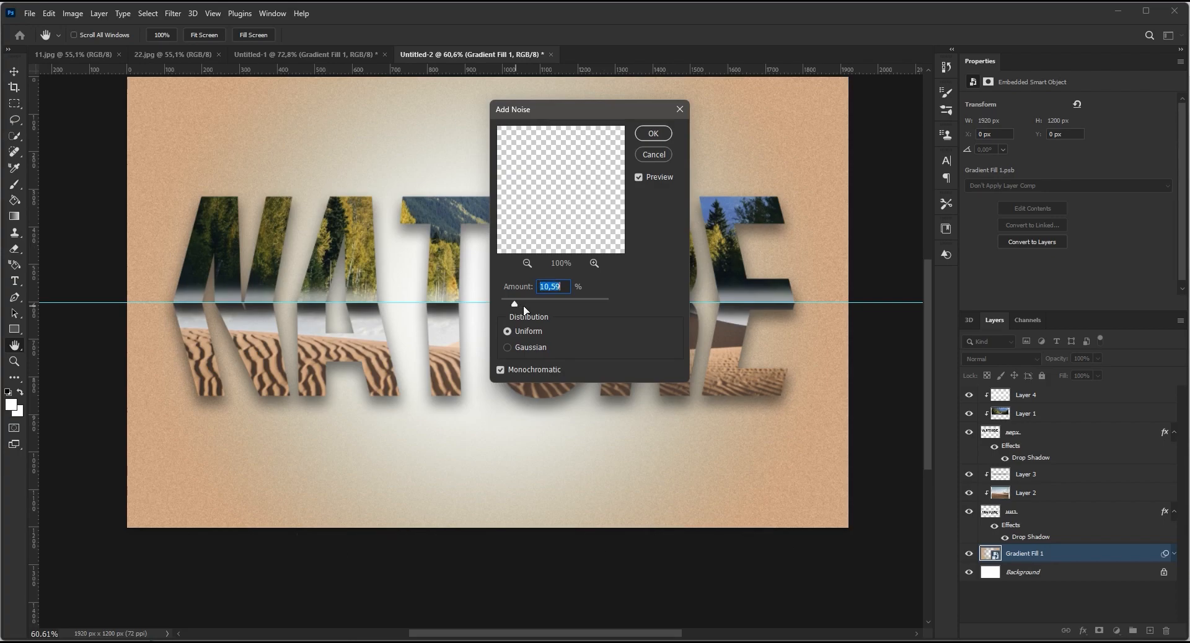
{"action": "left_click", "coordinate": [643, 137]}
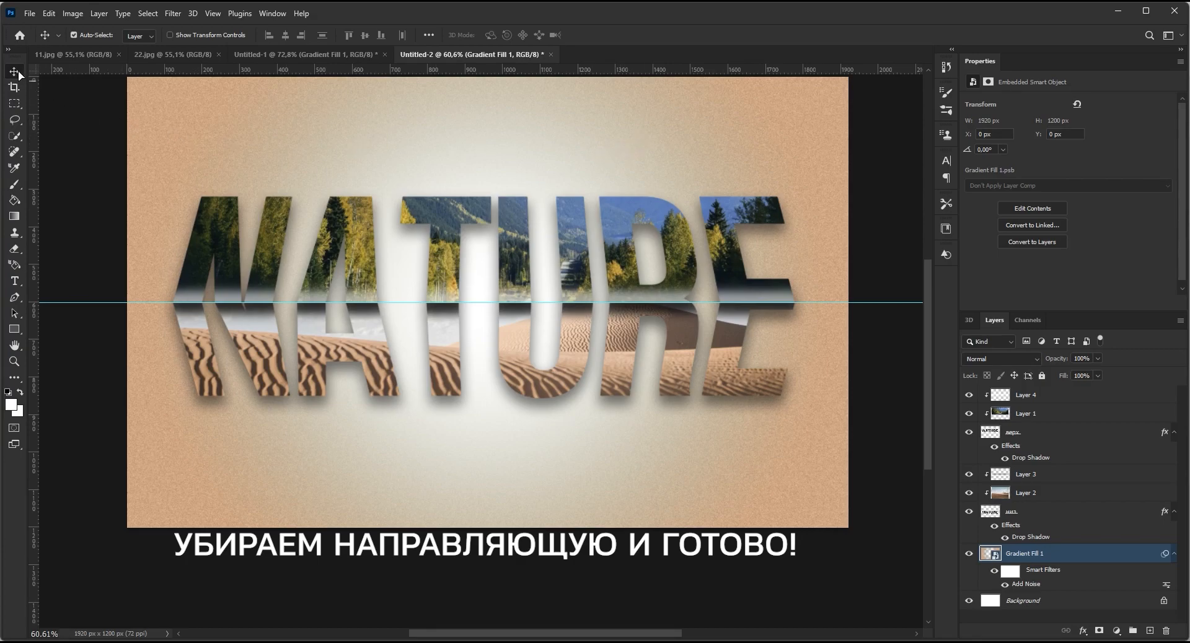
- Remove the horizontal guide running through the middle of the NATURE lettering
{"action": "left_click_drag", "start_coordinate": [154, 303], "coordinate": [179, 36]}
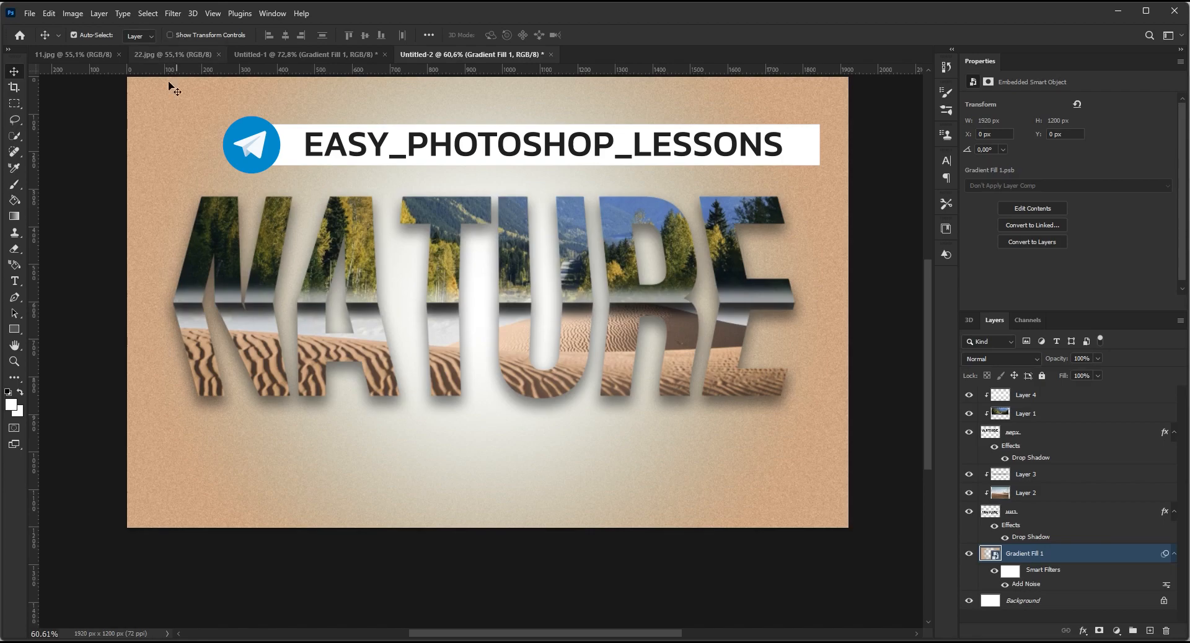